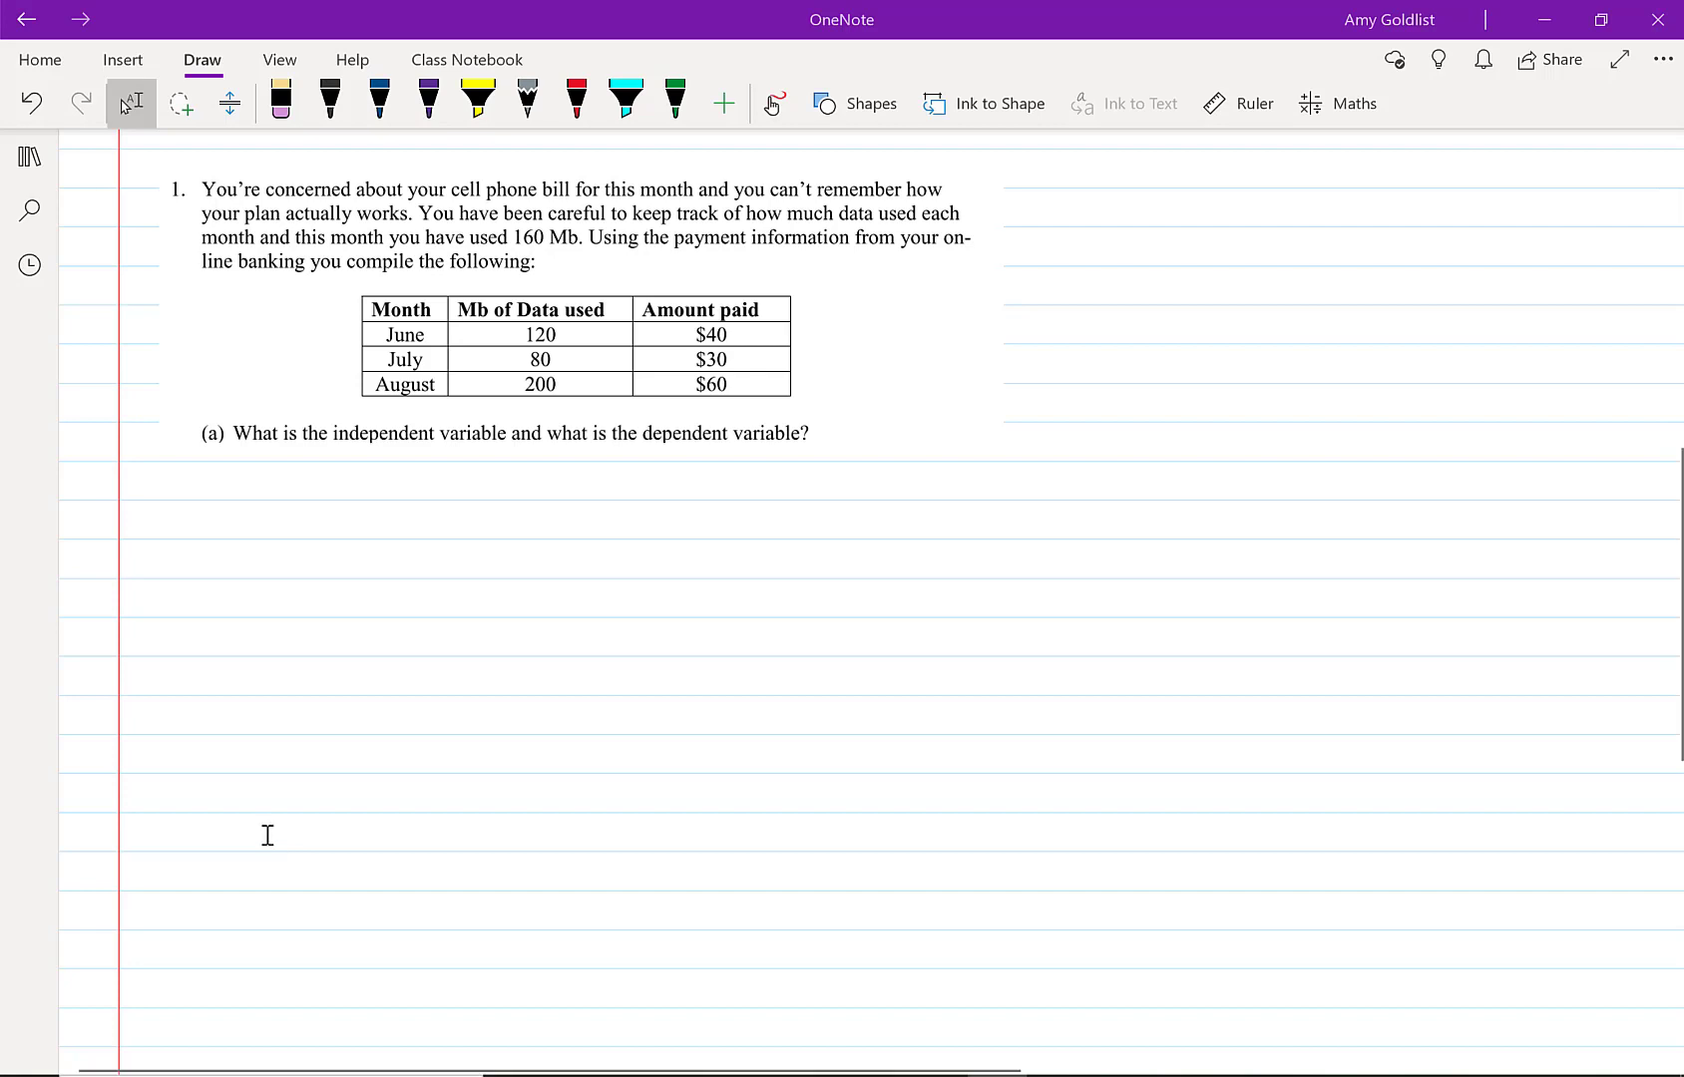
# Switch from the Type tool to the red pen on the Draw tab
pyautogui.press('Right')
pyautogui.press('Right')
pyautogui.press('Right')
pyautogui.press('Right')
pyautogui.press('Right')
pyautogui.press('Right')
pyautogui.press('Right')
pyautogui.press('Right')
pyautogui.press('Right')
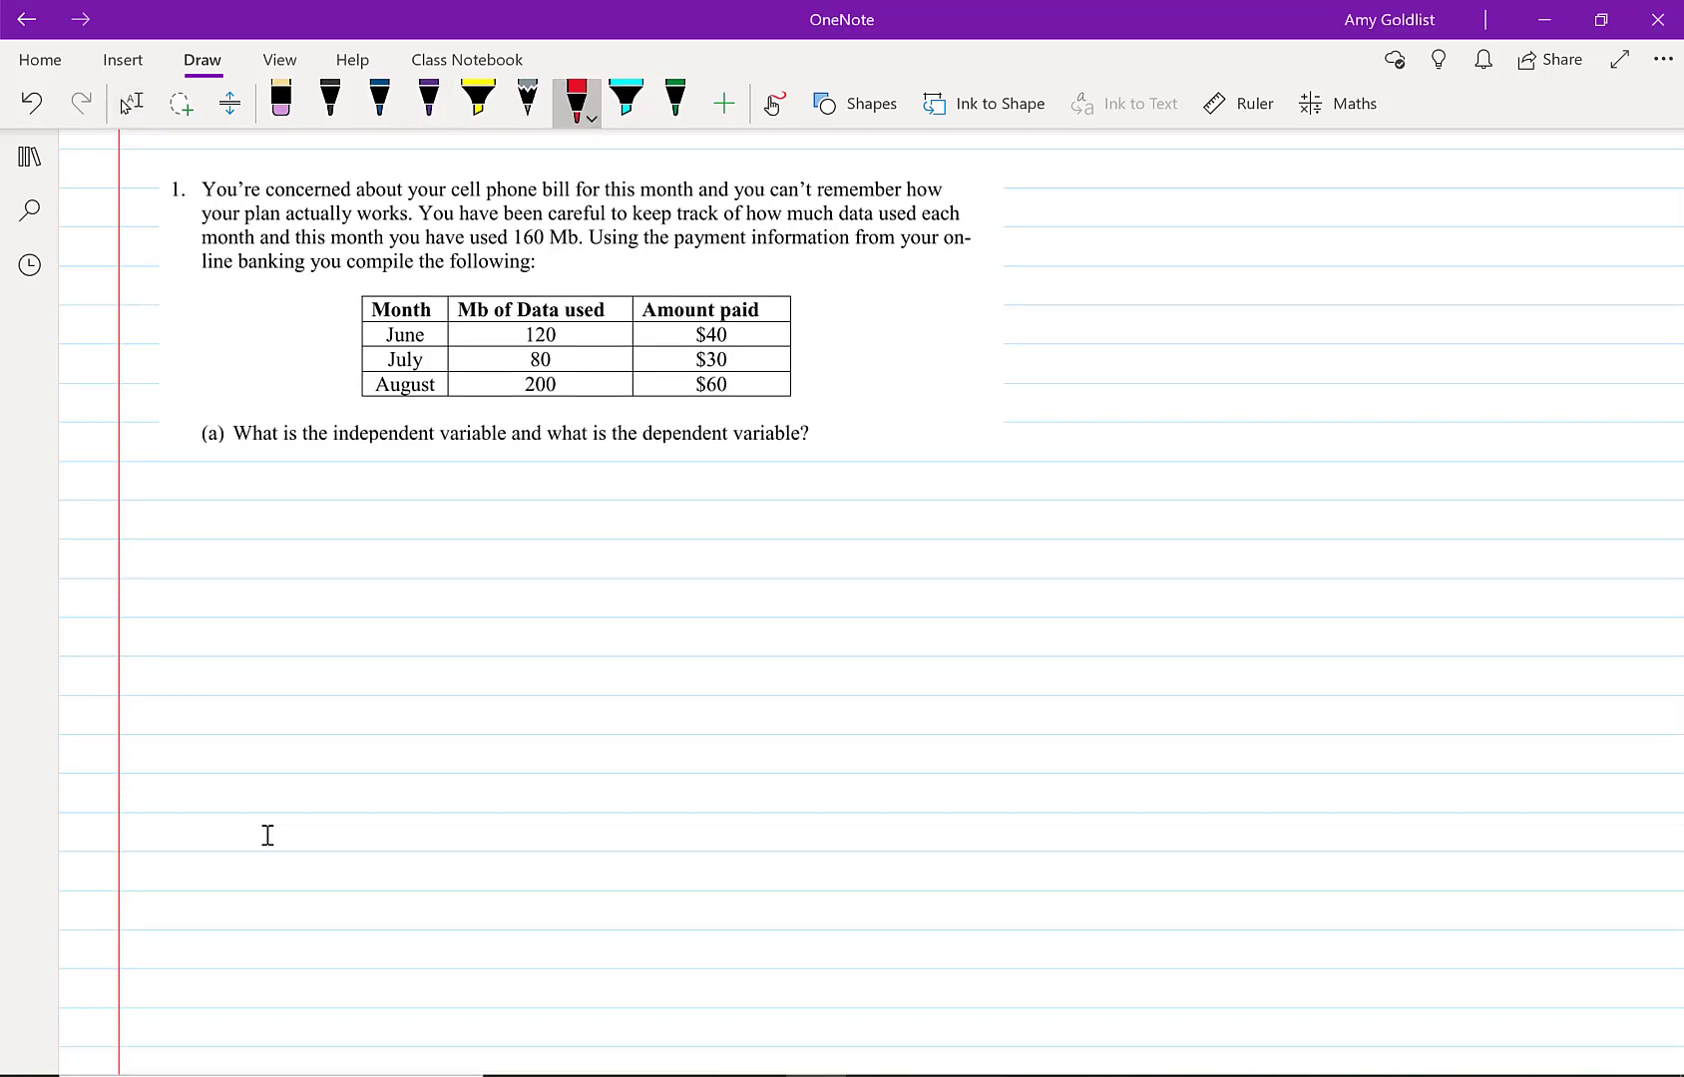
# Write 'y=cost=dependant' in red above the Amount paid column
pyautogui.moveTo(642, 272)
pyautogui.mouseDown()
pyautogui.moveTo(644, 303)
pyautogui.moveTo(683, 270)
pyautogui.mouseUp()
pyautogui.moveTo(667, 285); pyautogui.dragTo(700, 290)
pyautogui.moveTo(715, 270)
pyautogui.mouseDown()
pyautogui.moveTo(711, 285)
pyautogui.moveTo(716, 271)
pyautogui.mouseUp()
pyautogui.moveTo(744, 267)
pyautogui.mouseDown()
pyautogui.moveTo(729, 286)
pyautogui.moveTo(750, 286)
pyautogui.mouseUp()
pyautogui.moveTo(737, 270); pyautogui.dragTo(783, 264)
pyautogui.moveTo(768, 271); pyautogui.dragTo(834, 282)
pyautogui.moveTo(838, 267)
pyautogui.mouseDown()
pyautogui.moveTo(836, 297)
pyautogui.moveTo(850, 279)
pyautogui.mouseUp()
pyautogui.moveTo(855, 275); pyautogui.dragTo(880, 275)
pyautogui.moveTo(886, 242)
pyautogui.mouseDown()
pyautogui.moveTo(884, 284)
pyautogui.moveTo(924, 276)
pyautogui.mouseUp()
pyautogui.moveTo(923, 266); pyautogui.dragTo(954, 255)
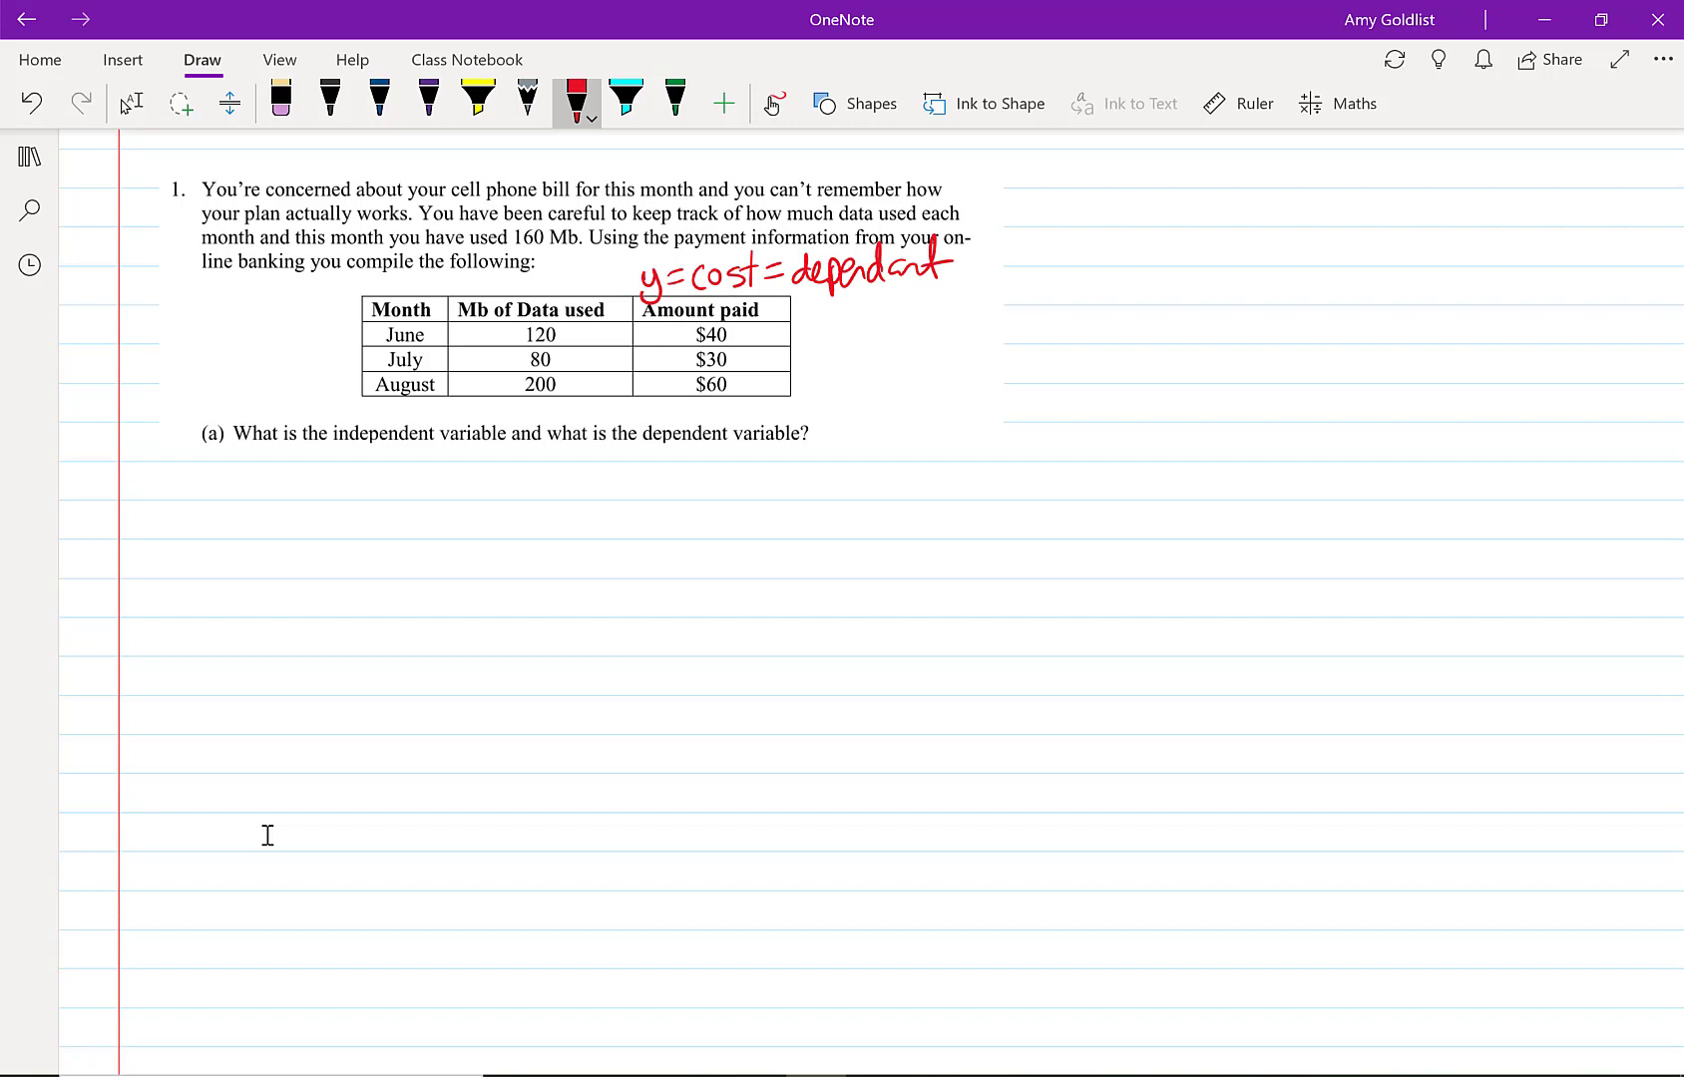
# Label the Mb of Data used column as x, independent
pyautogui.moveTo(477, 276); pyautogui.dragTo(492, 291)
pyautogui.moveTo(492, 275)
pyautogui.mouseDown()
pyautogui.moveTo(477, 291)
pyautogui.moveTo(616, 255)
pyautogui.mouseUp()
pyautogui.moveTo(612, 268); pyautogui.dragTo(621, 241)
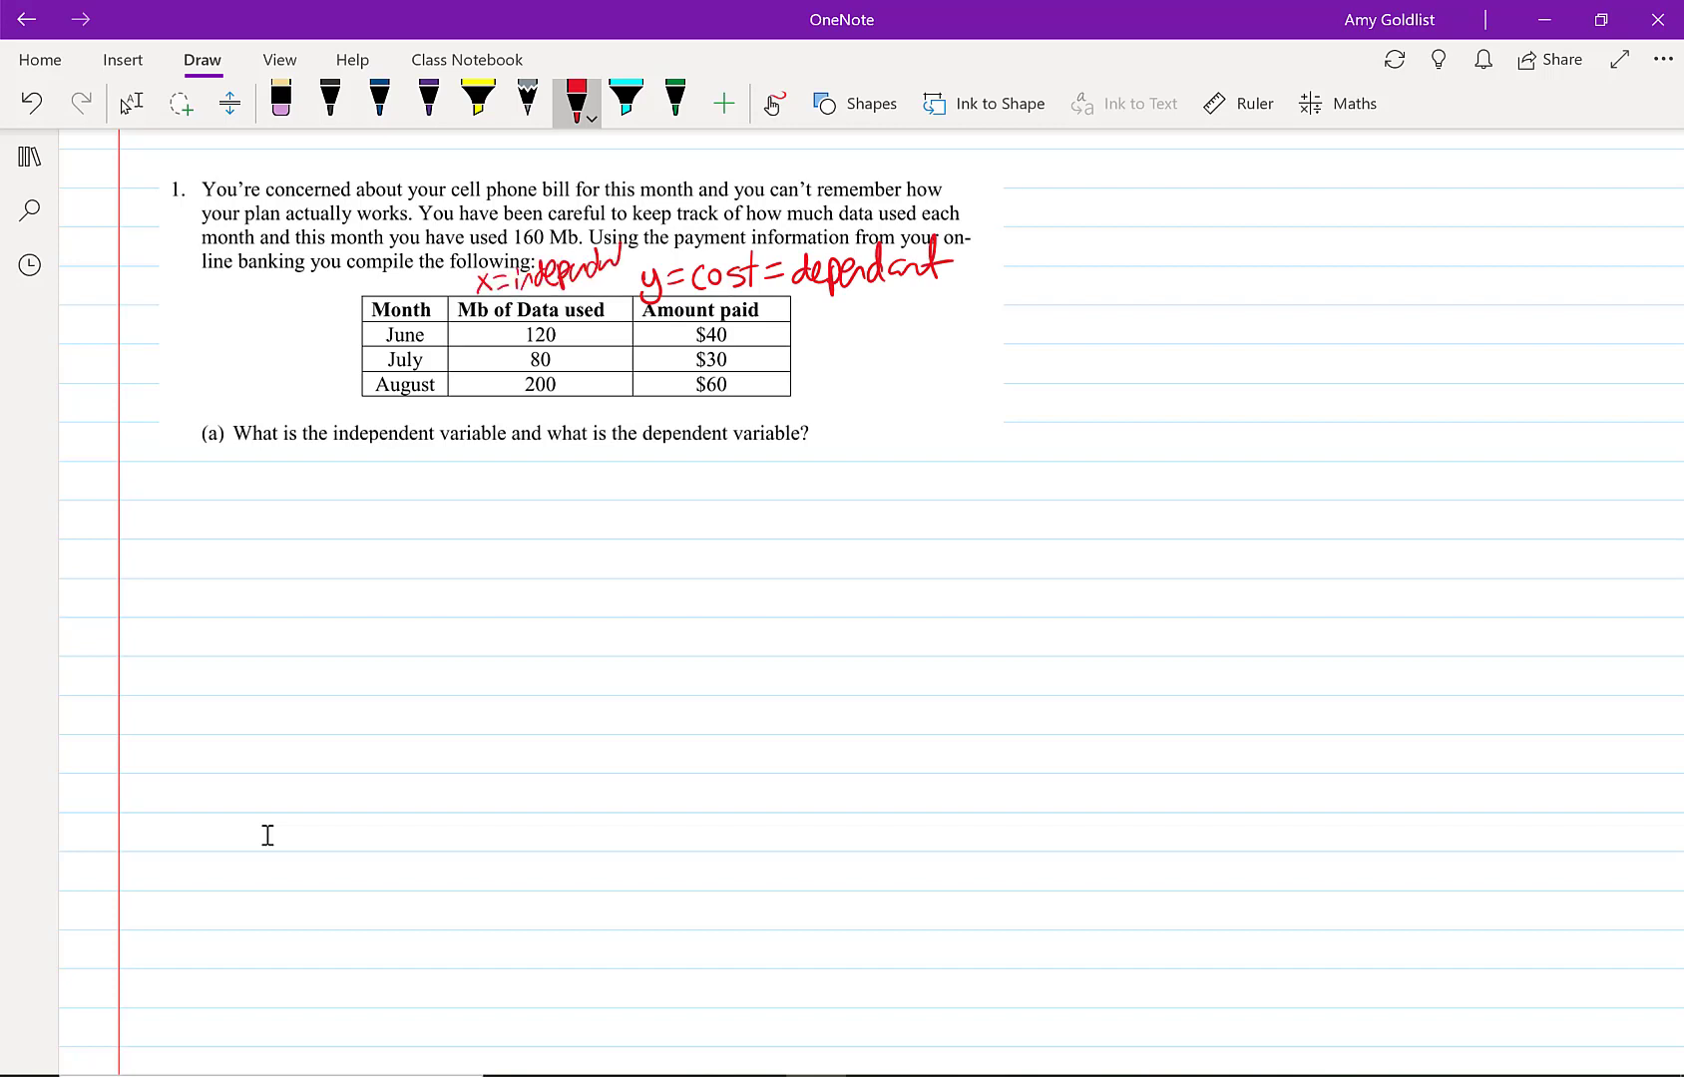
# Write 'y depends on X' below question (a)
pyautogui.moveTo(176, 473); pyautogui.dragTo(183, 531)
pyautogui.moveTo(299, 471)
pyautogui.mouseDown()
pyautogui.moveTo(285, 497)
pyautogui.moveTo(289, 449)
pyautogui.mouseUp()
pyautogui.moveTo(302, 483)
pyautogui.mouseDown()
pyautogui.moveTo(404, 494)
pyautogui.moveTo(407, 454)
pyautogui.mouseUp()
pyautogui.moveTo(437, 469)
pyautogui.mouseDown()
pyautogui.moveTo(417, 498)
pyautogui.moveTo(501, 479)
pyautogui.moveTo(535, 503)
pyautogui.mouseUp()
pyautogui.moveTo(608, 464); pyautogui.dragTo(638, 503)
pyautogui.moveTo(640, 458); pyautogui.dragTo(613, 504)
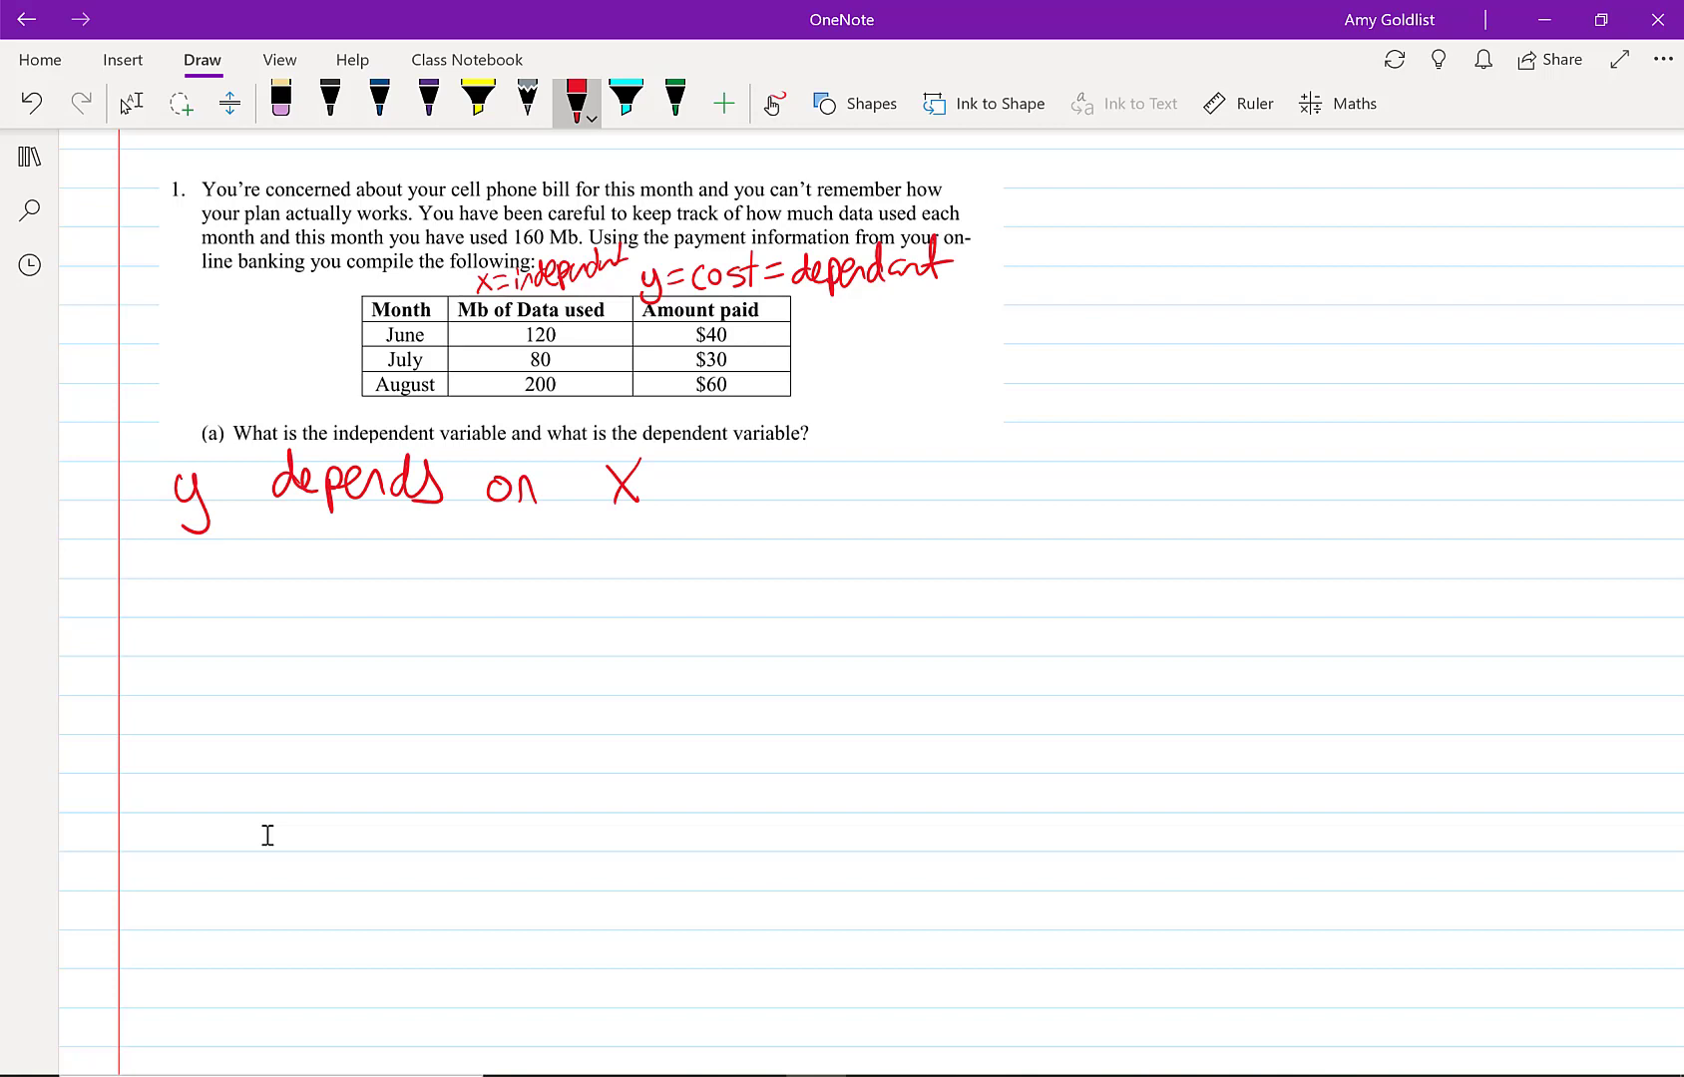
# Write 'Cost depends on data used.' on the next line
pyautogui.moveTo(200, 548)
pyautogui.mouseDown()
pyautogui.moveTo(203, 581)
pyautogui.moveTo(218, 560)
pyautogui.mouseUp()
pyautogui.moveTo(257, 555)
pyautogui.mouseDown()
pyautogui.moveTo(238, 583)
pyautogui.moveTo(274, 585)
pyautogui.mouseUp()
pyautogui.moveTo(262, 559)
pyautogui.mouseDown()
pyautogui.moveTo(399, 594)
pyautogui.moveTo(474, 527)
pyautogui.moveTo(494, 583)
pyautogui.moveTo(554, 559)
pyautogui.mouseUp()
pyautogui.moveTo(570, 576); pyautogui.dragTo(586, 576)
pyautogui.moveTo(689, 555); pyautogui.dragTo(694, 578)
pyautogui.moveTo(713, 555)
pyautogui.mouseDown()
pyautogui.moveTo(716, 578)
pyautogui.moveTo(733, 579)
pyautogui.mouseUp()
pyautogui.moveTo(718, 555)
pyautogui.mouseDown()
pyautogui.moveTo(769, 574)
pyautogui.moveTo(869, 549)
pyautogui.mouseUp()
pyautogui.moveTo(878, 555)
pyautogui.mouseDown()
pyautogui.moveTo(894, 567)
pyautogui.moveTo(876, 586)
pyautogui.mouseUp()
pyautogui.moveTo(898, 573); pyautogui.dragTo(921, 574)
pyautogui.moveTo(943, 528); pyautogui.dragTo(953, 581)
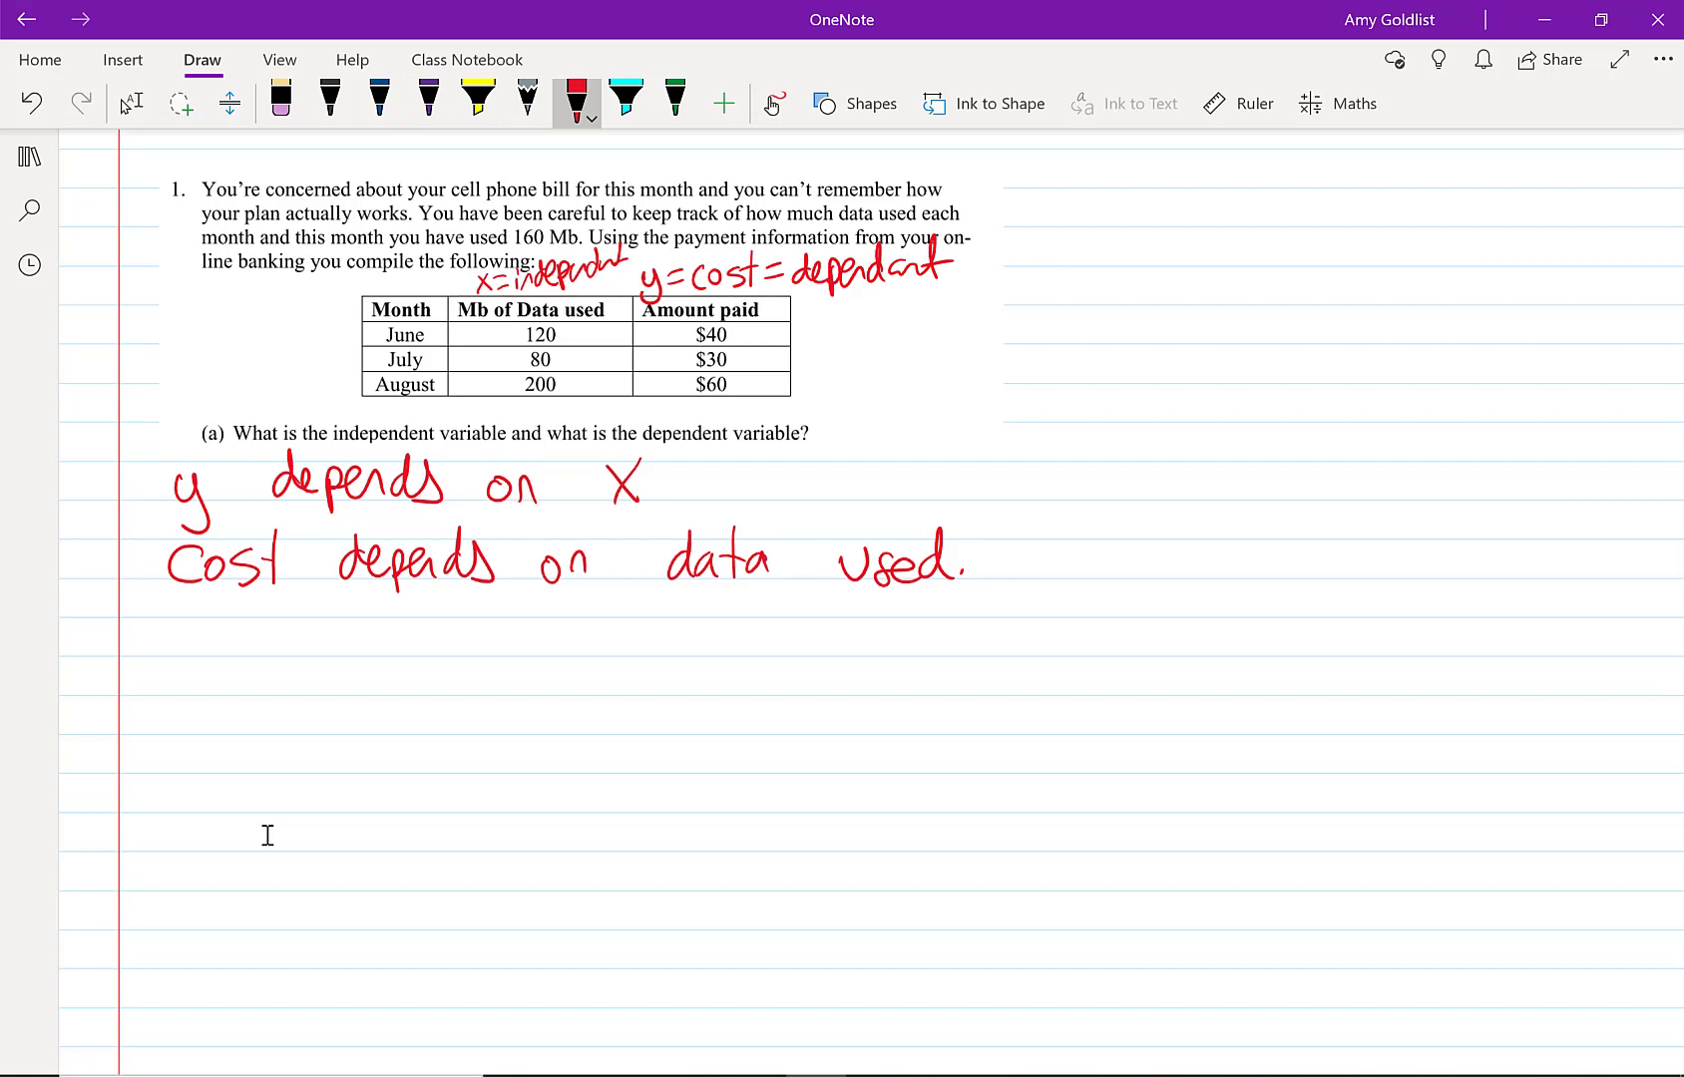
# Write 'Cost =' in red, then '(base rate of plan)' in dark blue
pyautogui.moveTo(249, 626)
pyautogui.mouseDown()
pyautogui.moveTo(251, 661)
pyautogui.moveTo(261, 643)
pyautogui.moveTo(276, 661)
pyautogui.mouseUp()
pyautogui.moveTo(310, 606)
pyautogui.mouseDown()
pyautogui.moveTo(305, 672)
pyautogui.moveTo(328, 636)
pyautogui.moveTo(391, 628)
pyautogui.moveTo(439, 676)
pyautogui.moveTo(516, 654)
pyautogui.mouseUp()
pyautogui.click(379, 99)
pyautogui.moveTo(534, 644); pyautogui.dragTo(595, 636)
pyautogui.moveTo(609, 636)
pyautogui.mouseDown()
pyautogui.moveTo(591, 640)
pyautogui.moveTo(611, 657)
pyautogui.mouseUp()
pyautogui.moveTo(627, 606)
pyautogui.mouseDown()
pyautogui.moveTo(626, 662)
pyautogui.moveTo(653, 626)
pyautogui.mouseUp()
pyautogui.moveTo(637, 647)
pyautogui.mouseDown()
pyautogui.moveTo(700, 638)
pyautogui.moveTo(718, 674)
pyautogui.mouseUp()
pyautogui.moveTo(706, 648)
pyautogui.mouseDown()
pyautogui.moveTo(736, 646)
pyautogui.moveTo(761, 680)
pyautogui.mouseUp()
pyautogui.moveTo(755, 648); pyautogui.dragTo(781, 662)
pyautogui.moveTo(804, 635); pyautogui.dragTo(824, 656)
pyautogui.moveTo(828, 598); pyautogui.dragTo(846, 670)
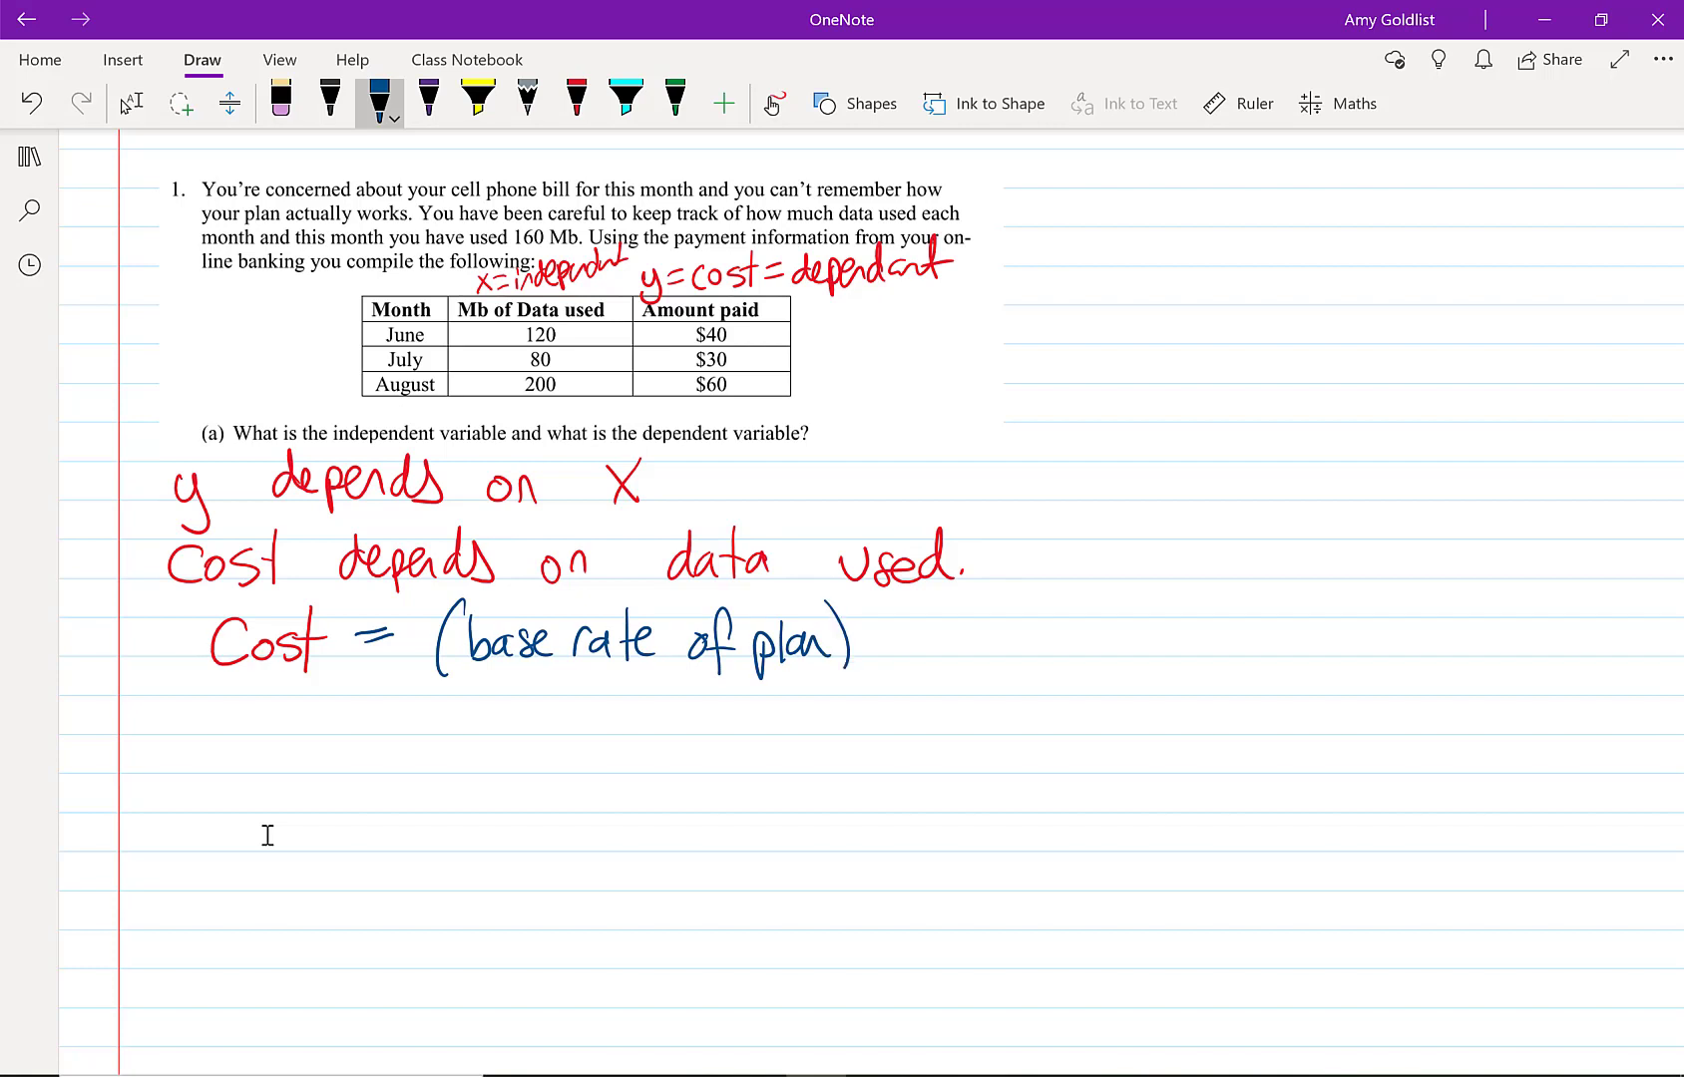
# Add '+ (price per Mb)' to the equation
pyautogui.moveTo(869, 641)
pyautogui.mouseDown()
pyautogui.moveTo(903, 636)
pyautogui.moveTo(887, 657)
pyautogui.mouseUp()
pyautogui.moveTo(920, 630)
pyautogui.mouseDown()
pyautogui.moveTo(922, 678)
pyautogui.moveTo(933, 654)
pyautogui.mouseUp()
pyautogui.moveTo(936, 656)
pyautogui.mouseDown()
pyautogui.moveTo(953, 628)
pyautogui.moveTo(901, 682)
pyautogui.moveTo(980, 659)
pyautogui.mouseUp()
pyautogui.moveTo(985, 648)
pyautogui.mouseDown()
pyautogui.moveTo(1029, 680)
pyautogui.moveTo(1062, 635)
pyautogui.mouseUp()
pyautogui.moveTo(1049, 654)
pyautogui.mouseDown()
pyautogui.moveTo(1122, 613)
pyautogui.moveTo(1127, 648)
pyautogui.mouseUp()
pyautogui.moveTo(1131, 619)
pyautogui.mouseDown()
pyautogui.moveTo(1151, 639)
pyautogui.moveTo(1135, 654)
pyautogui.mouseUp()
pyautogui.moveTo(1161, 593); pyautogui.dragTo(1160, 681)
# Finish the equation with the '(# of data)' term
pyautogui.moveTo(1211, 590)
pyautogui.mouseDown()
pyautogui.moveTo(1203, 679)
pyautogui.moveTo(1217, 642)
pyautogui.mouseUp()
pyautogui.moveTo(1213, 645); pyautogui.dragTo(1245, 634)
pyautogui.moveTo(1234, 625)
pyautogui.mouseDown()
pyautogui.moveTo(1252, 614)
pyautogui.moveTo(1273, 642)
pyautogui.mouseUp()
pyautogui.moveTo(1298, 611); pyautogui.dragTo(1282, 679)
pyautogui.moveTo(1337, 638); pyautogui.dragTo(1341, 657)
pyautogui.moveTo(1353, 638); pyautogui.dragTo(1366, 652)
pyautogui.moveTo(1352, 628); pyautogui.dragTo(1402, 650)
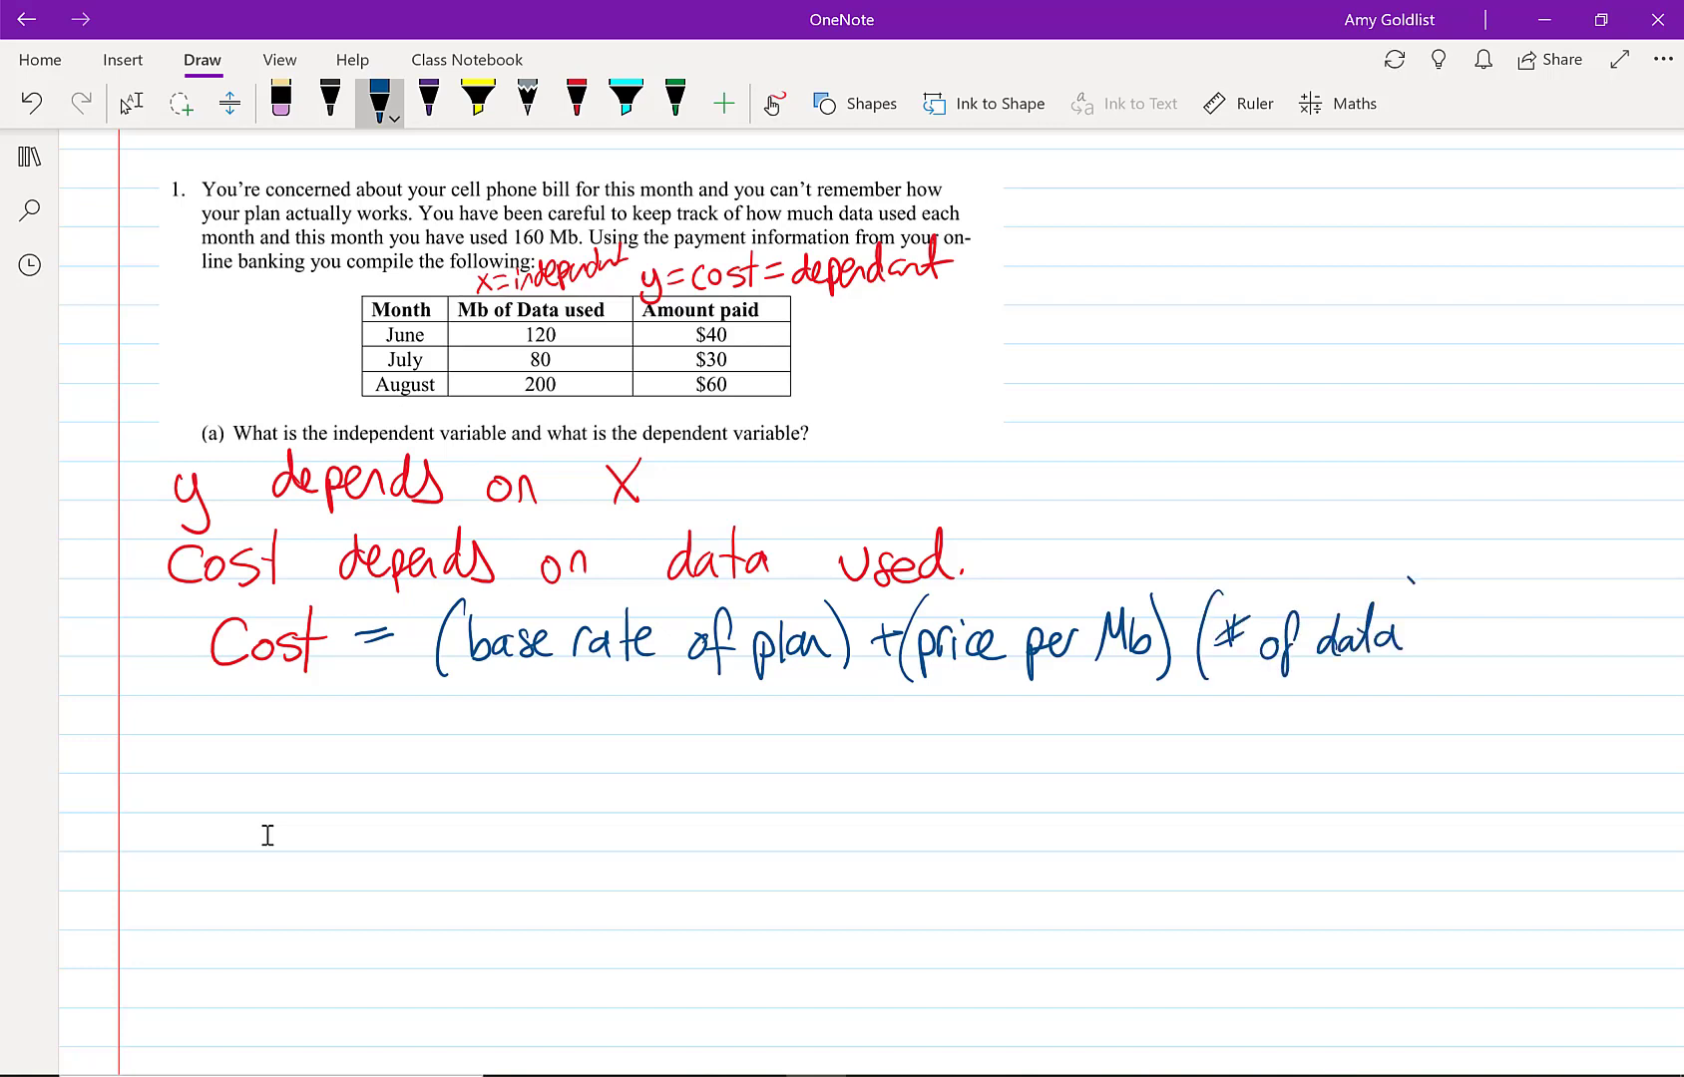
pyautogui.moveTo(1408, 579); pyautogui.dragTo(1442, 679)
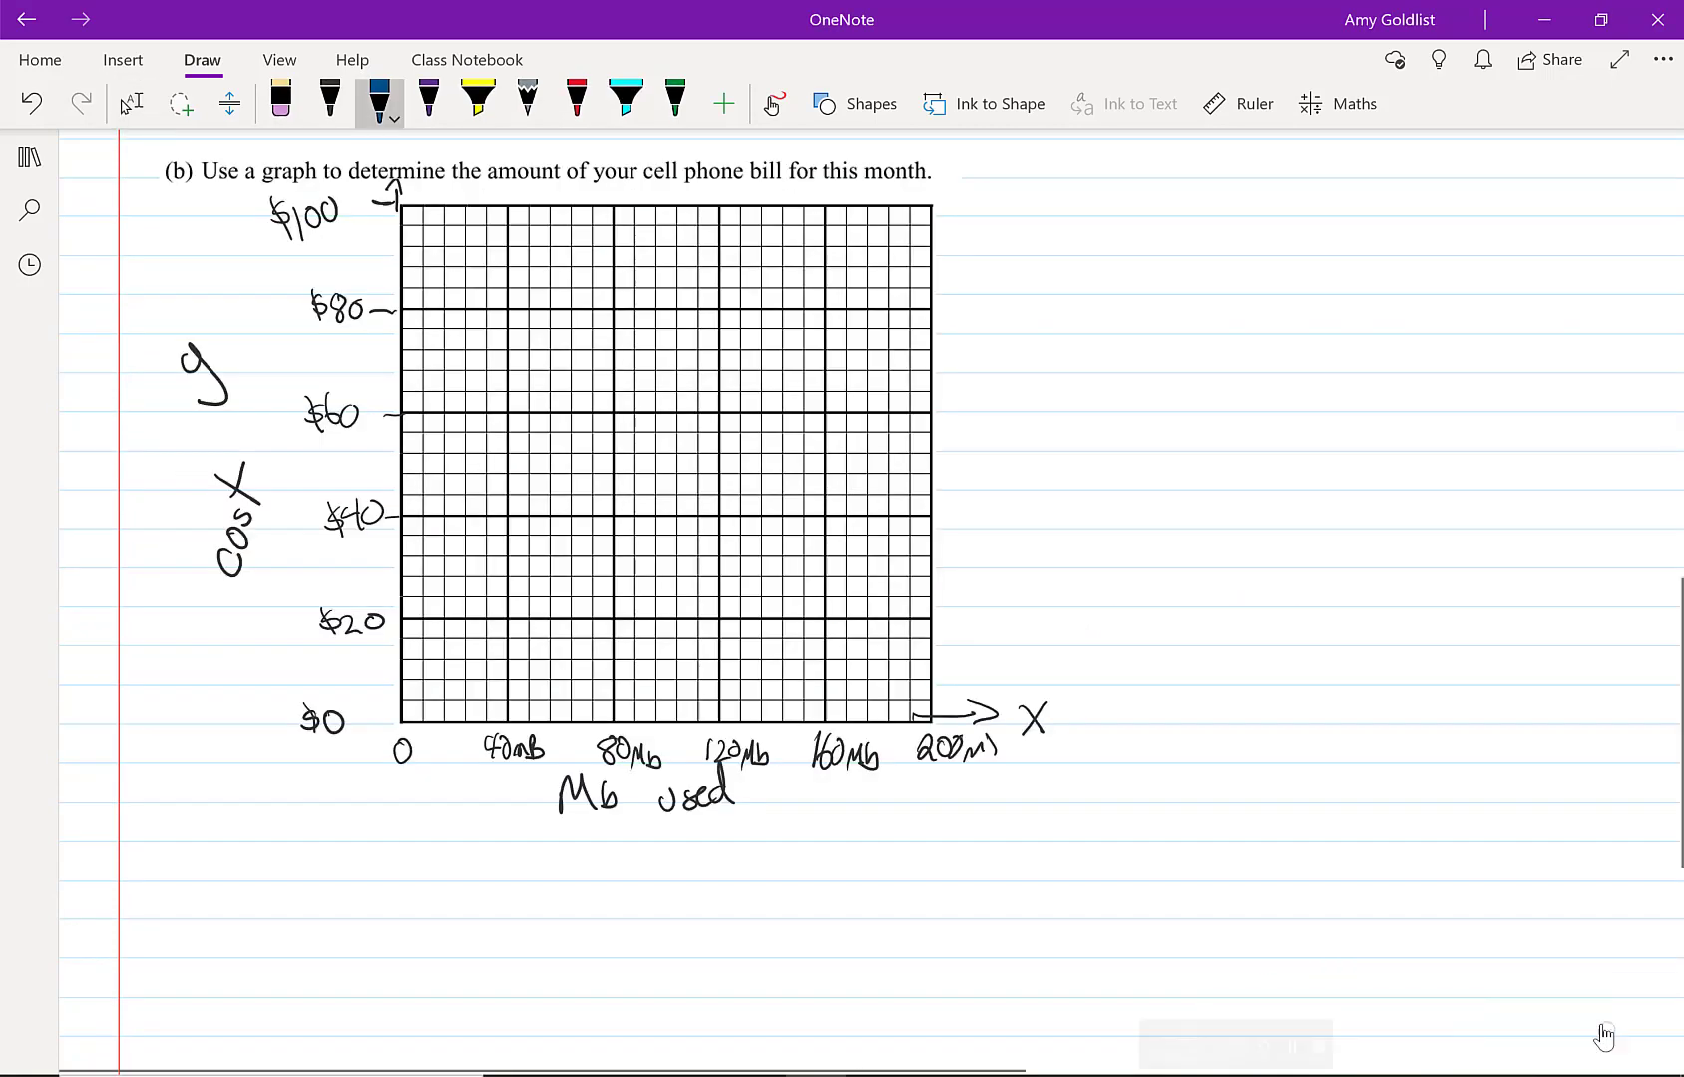
# Scroll to part (b) and write '(x, y' in dark blue beside the graph grid
pyautogui.hotkey('alt', 'd')
pyautogui.press('t')
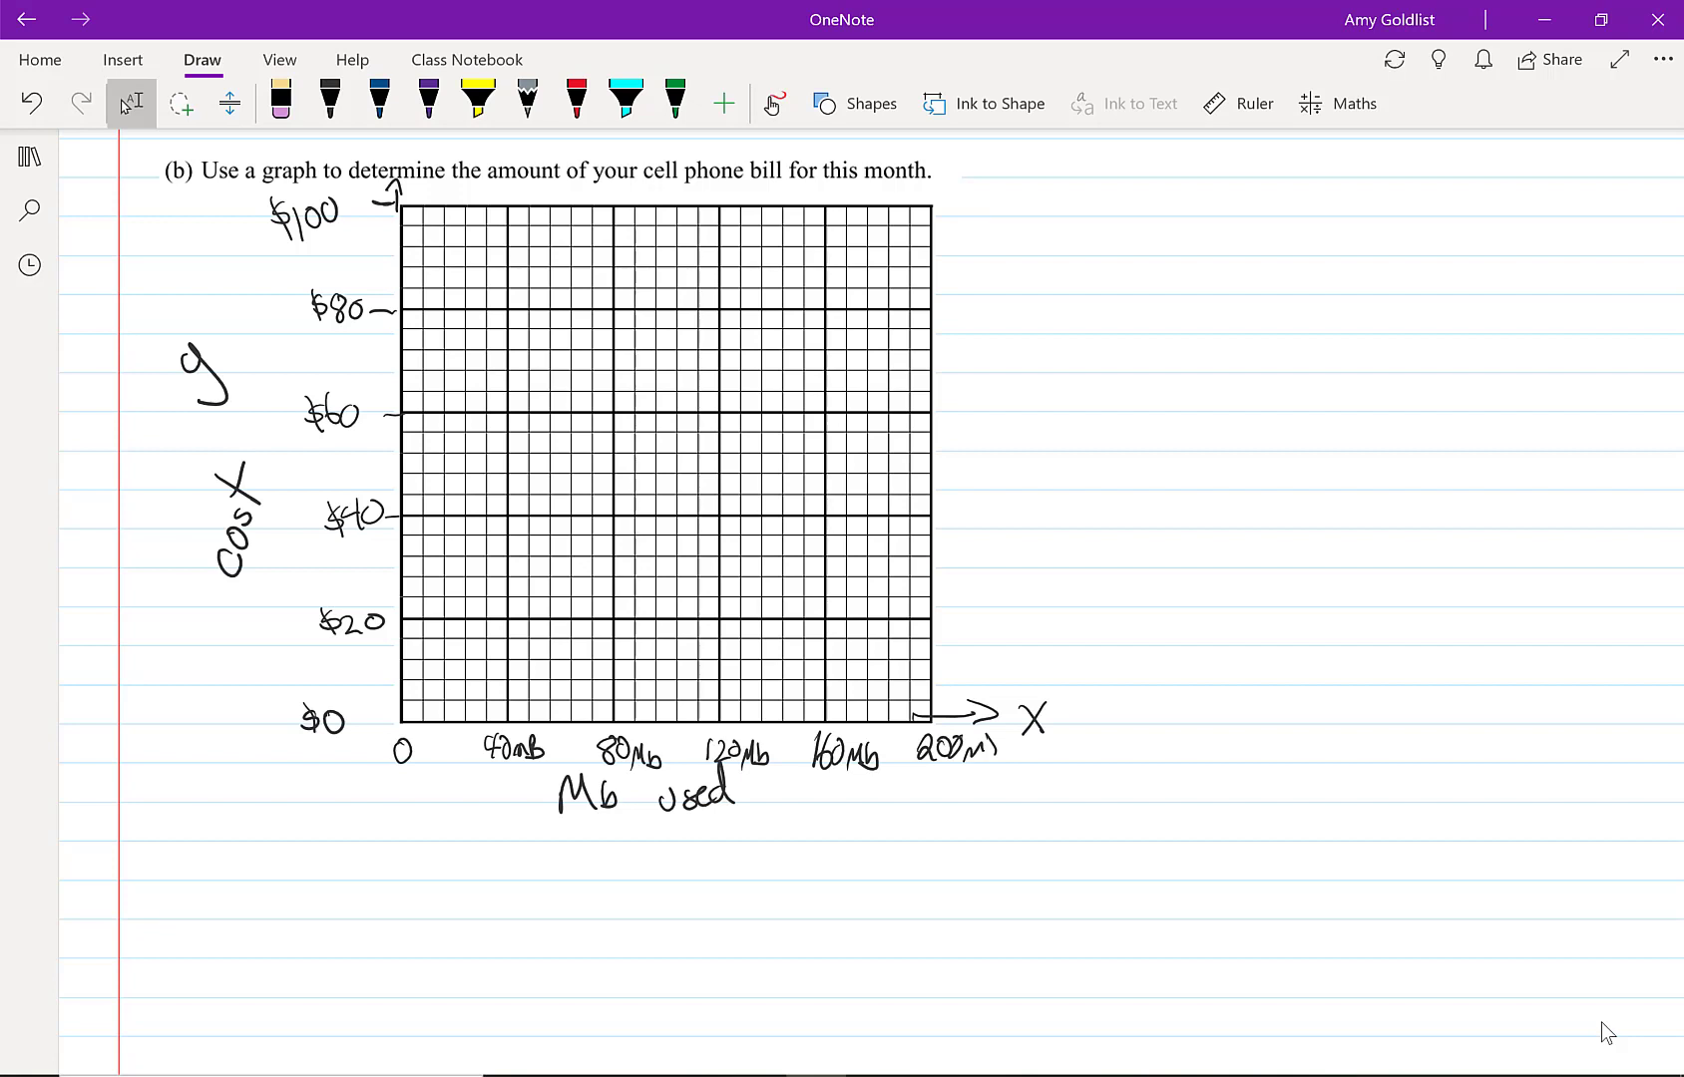
pyautogui.click(379, 100)
pyautogui.moveTo(1104, 146); pyautogui.dragTo(1094, 181)
pyautogui.moveTo(1115, 153)
pyautogui.mouseDown()
pyautogui.moveTo(1135, 179)
pyautogui.moveTo(1115, 180)
pyautogui.mouseUp()
pyautogui.moveTo(1153, 167)
pyautogui.mouseDown()
pyautogui.moveTo(1149, 183)
pyautogui.moveTo(1223, 150)
pyautogui.moveTo(1216, 199)
pyautogui.mouseUp()
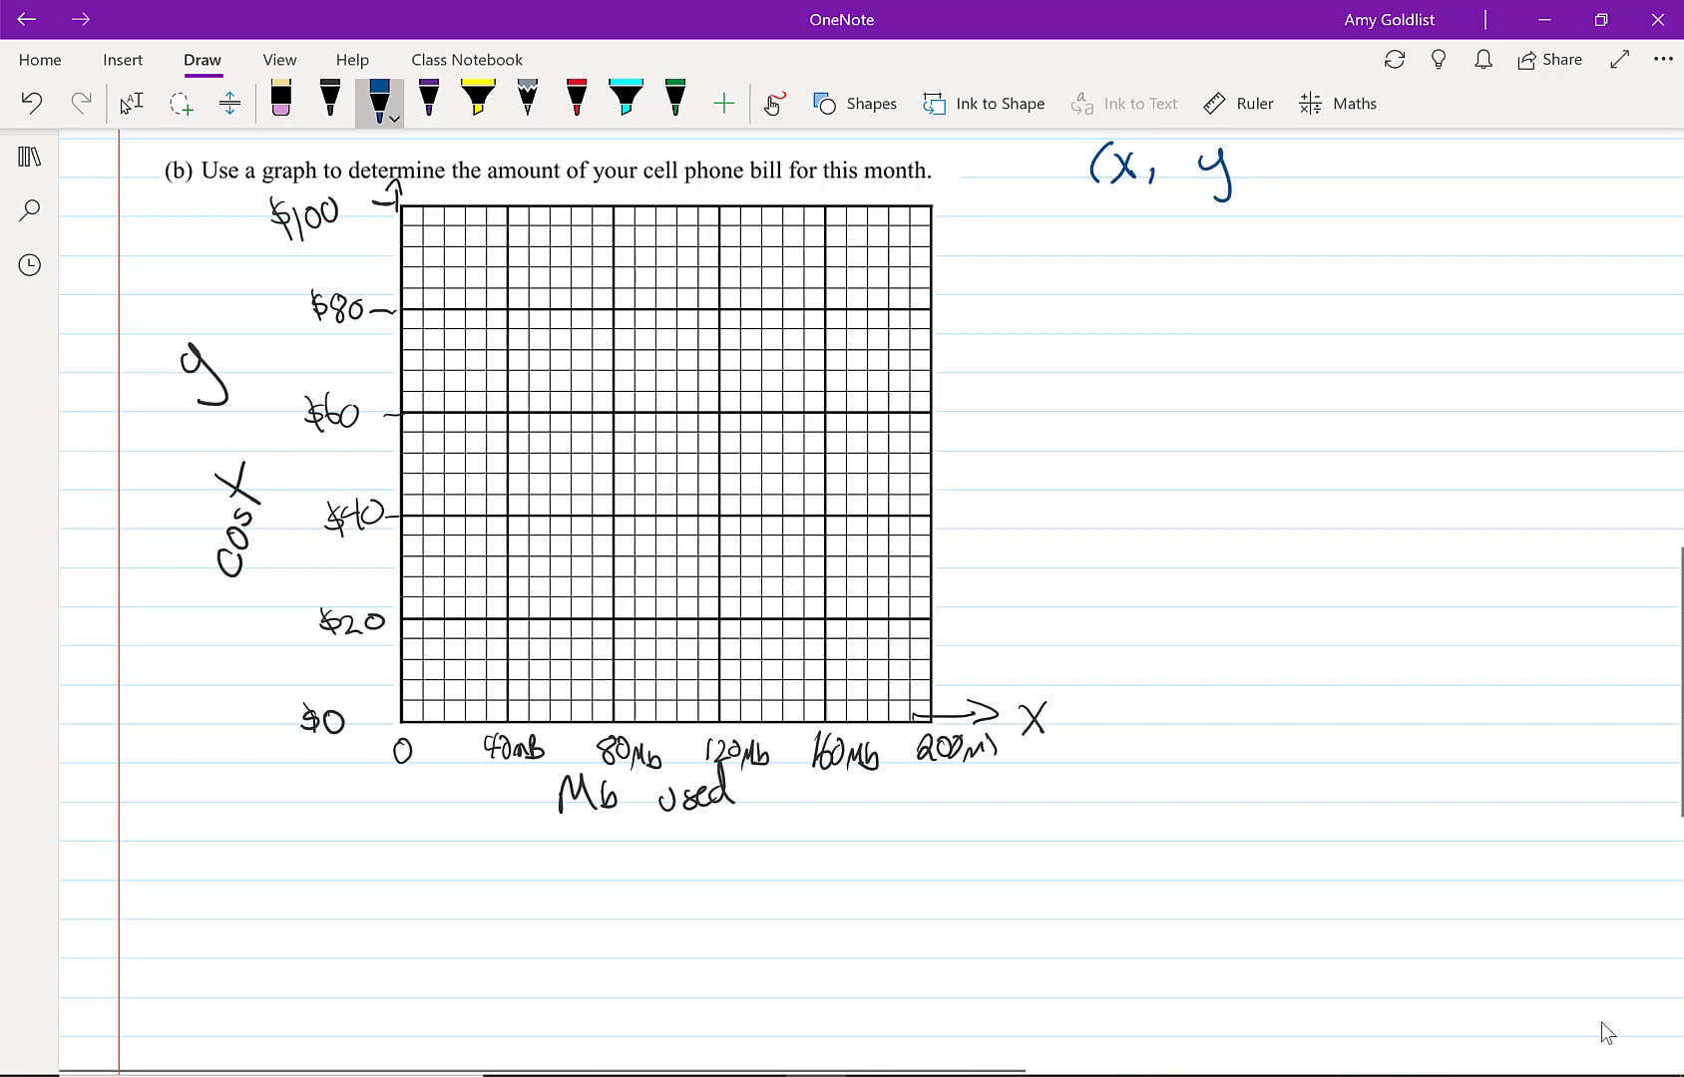
pyautogui.click(379, 100)
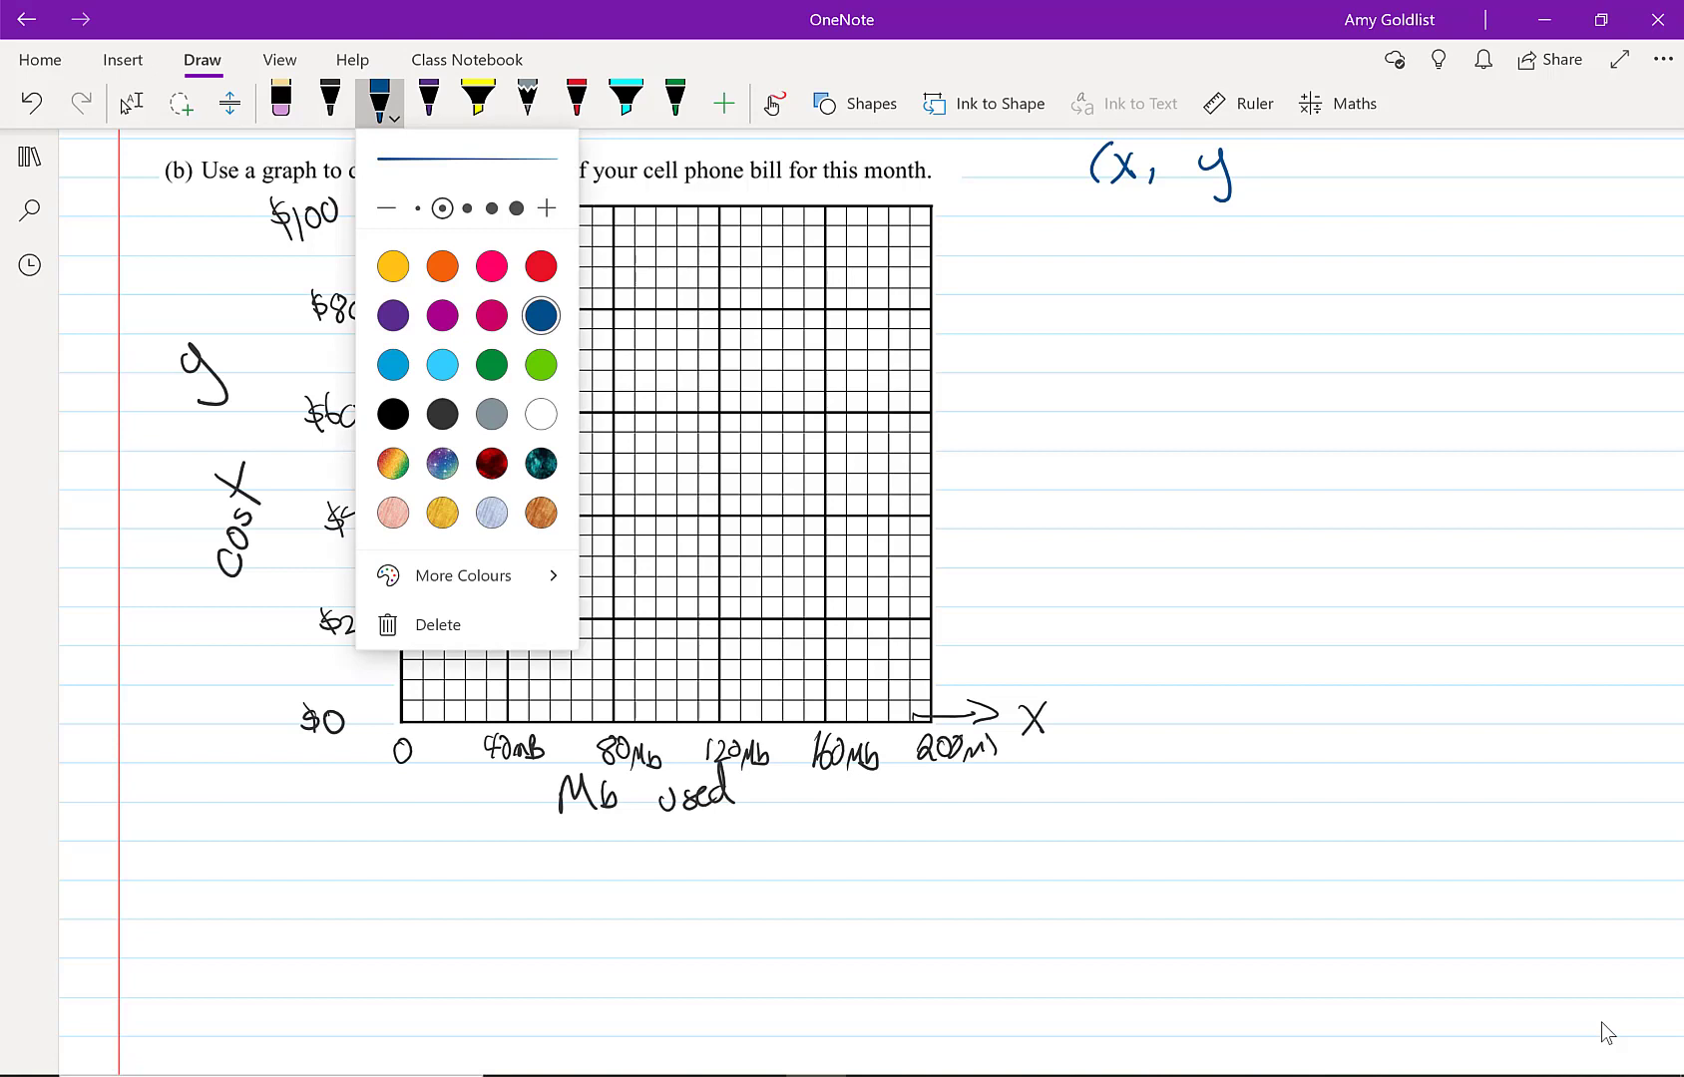
pyautogui.press('Escape')
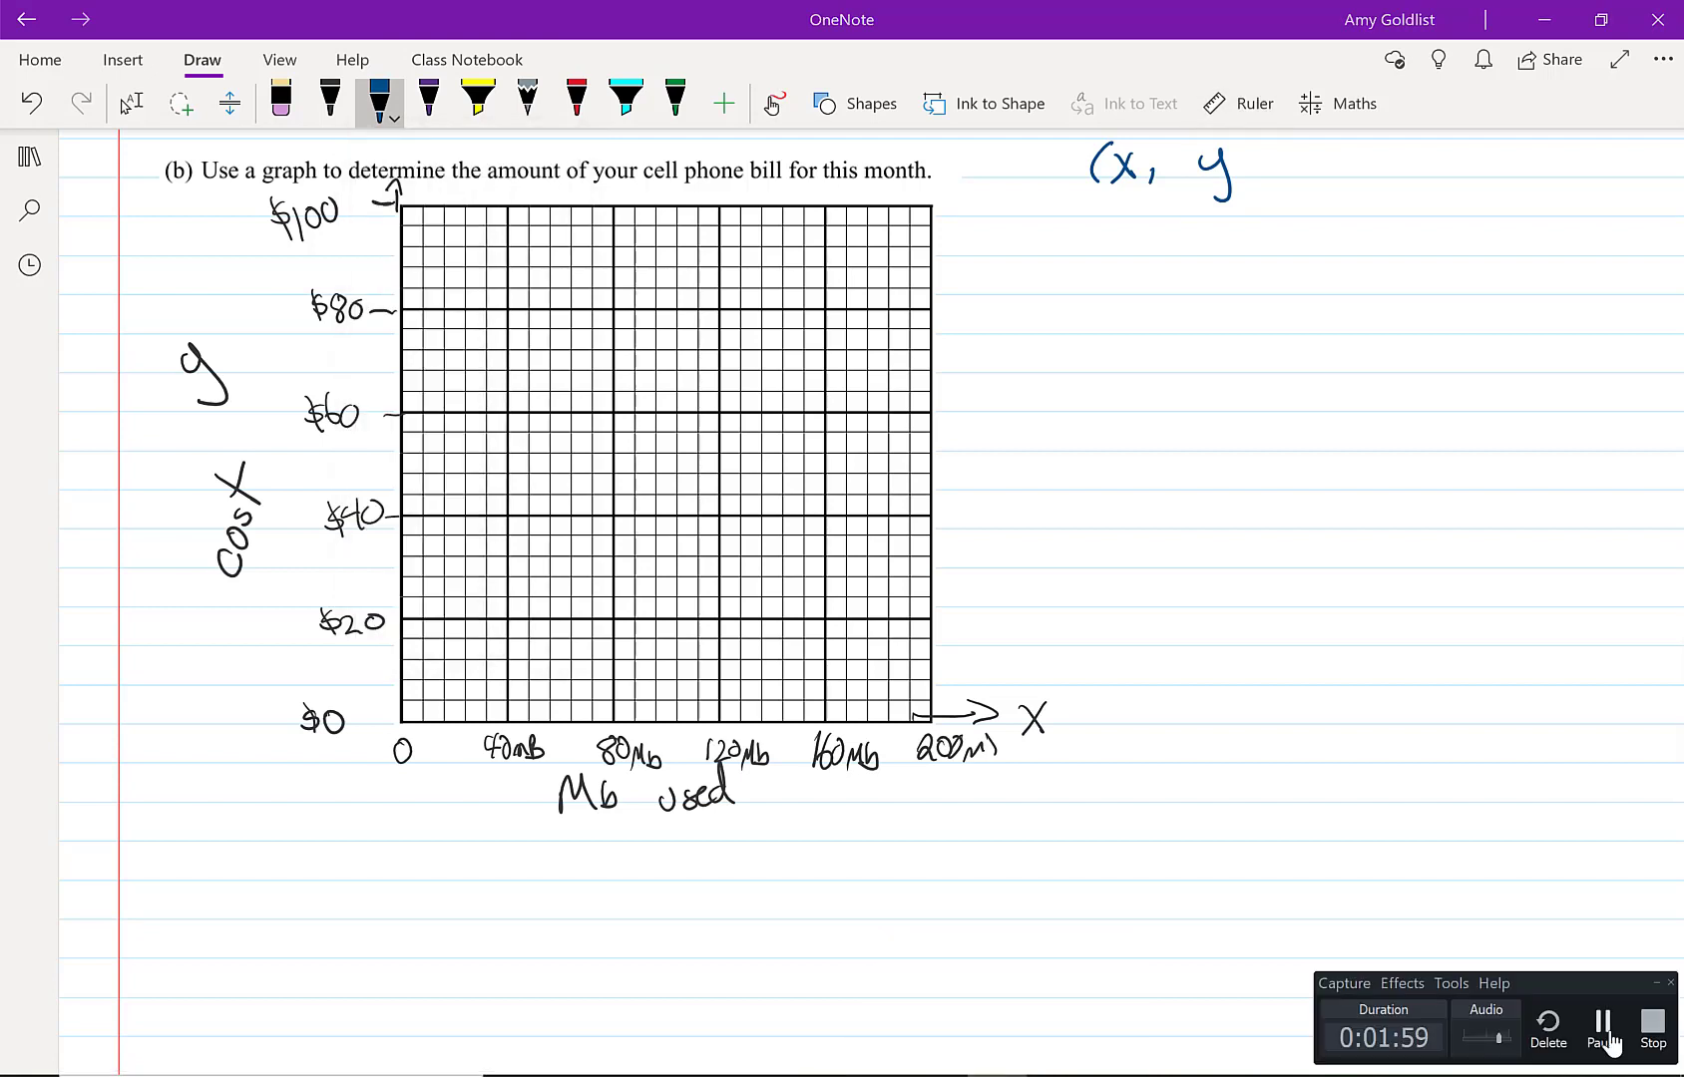
# Write the first point, 120mB, $40, under the (x, y) heading
pyautogui.click(1608, 1040)
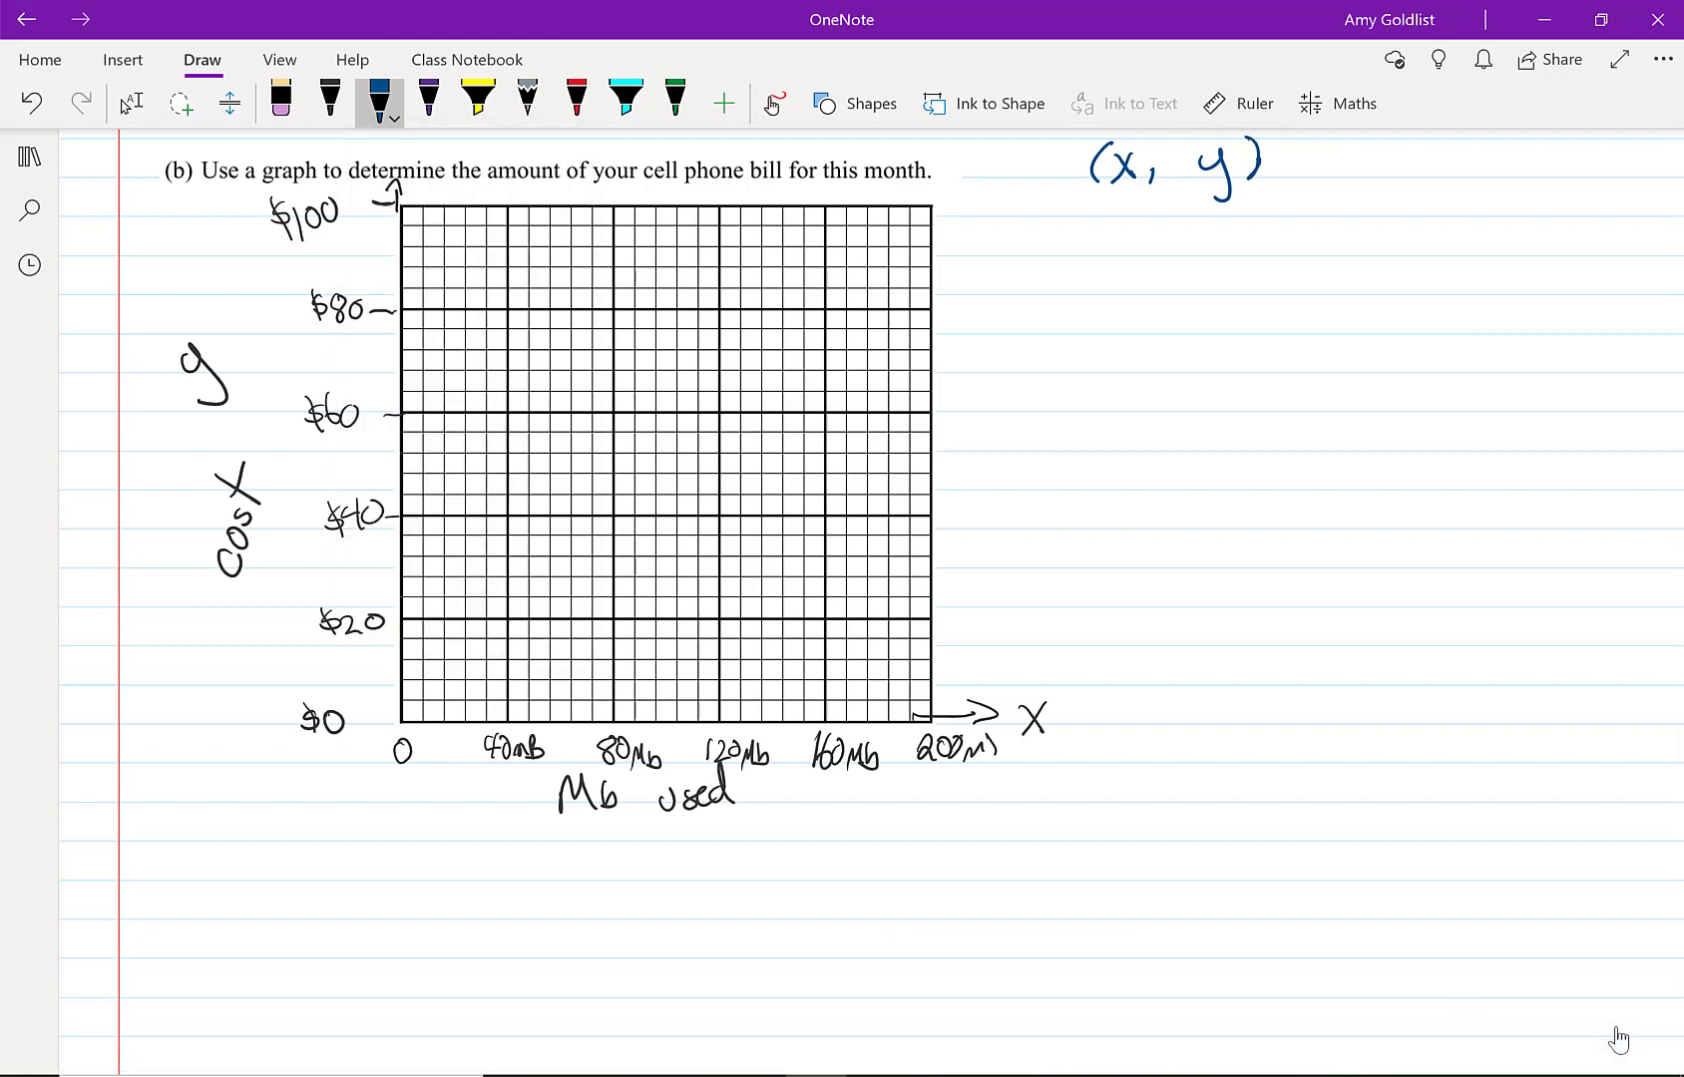
pyautogui.moveTo(1096, 215)
pyautogui.mouseDown()
pyautogui.moveTo(1094, 250)
pyautogui.moveTo(1124, 243)
pyautogui.mouseUp()
pyautogui.moveTo(1138, 218); pyautogui.dragTo(1167, 258)
pyautogui.moveTo(1224, 218); pyautogui.dragTo(1209, 250)
pyautogui.moveTo(1237, 214); pyautogui.dragTo(1241, 250)
pyautogui.moveTo(1258, 216)
pyautogui.mouseDown()
pyautogui.moveTo(1263, 240)
pyautogui.moveTo(1259, 215)
pyautogui.mouseUp()
pyautogui.moveTo(1143, 254)
pyautogui.mouseDown()
pyautogui.moveTo(1166, 256)
pyautogui.moveTo(1098, 316)
pyautogui.moveTo(1117, 280)
pyautogui.mouseUp()
# Write the second point, 80mB, $30, below it
pyautogui.moveTo(1131, 281); pyautogui.dragTo(1164, 308)
pyautogui.moveTo(1164, 285); pyautogui.dragTo(1177, 310)
pyautogui.moveTo(1202, 302); pyautogui.dragTo(1195, 327)
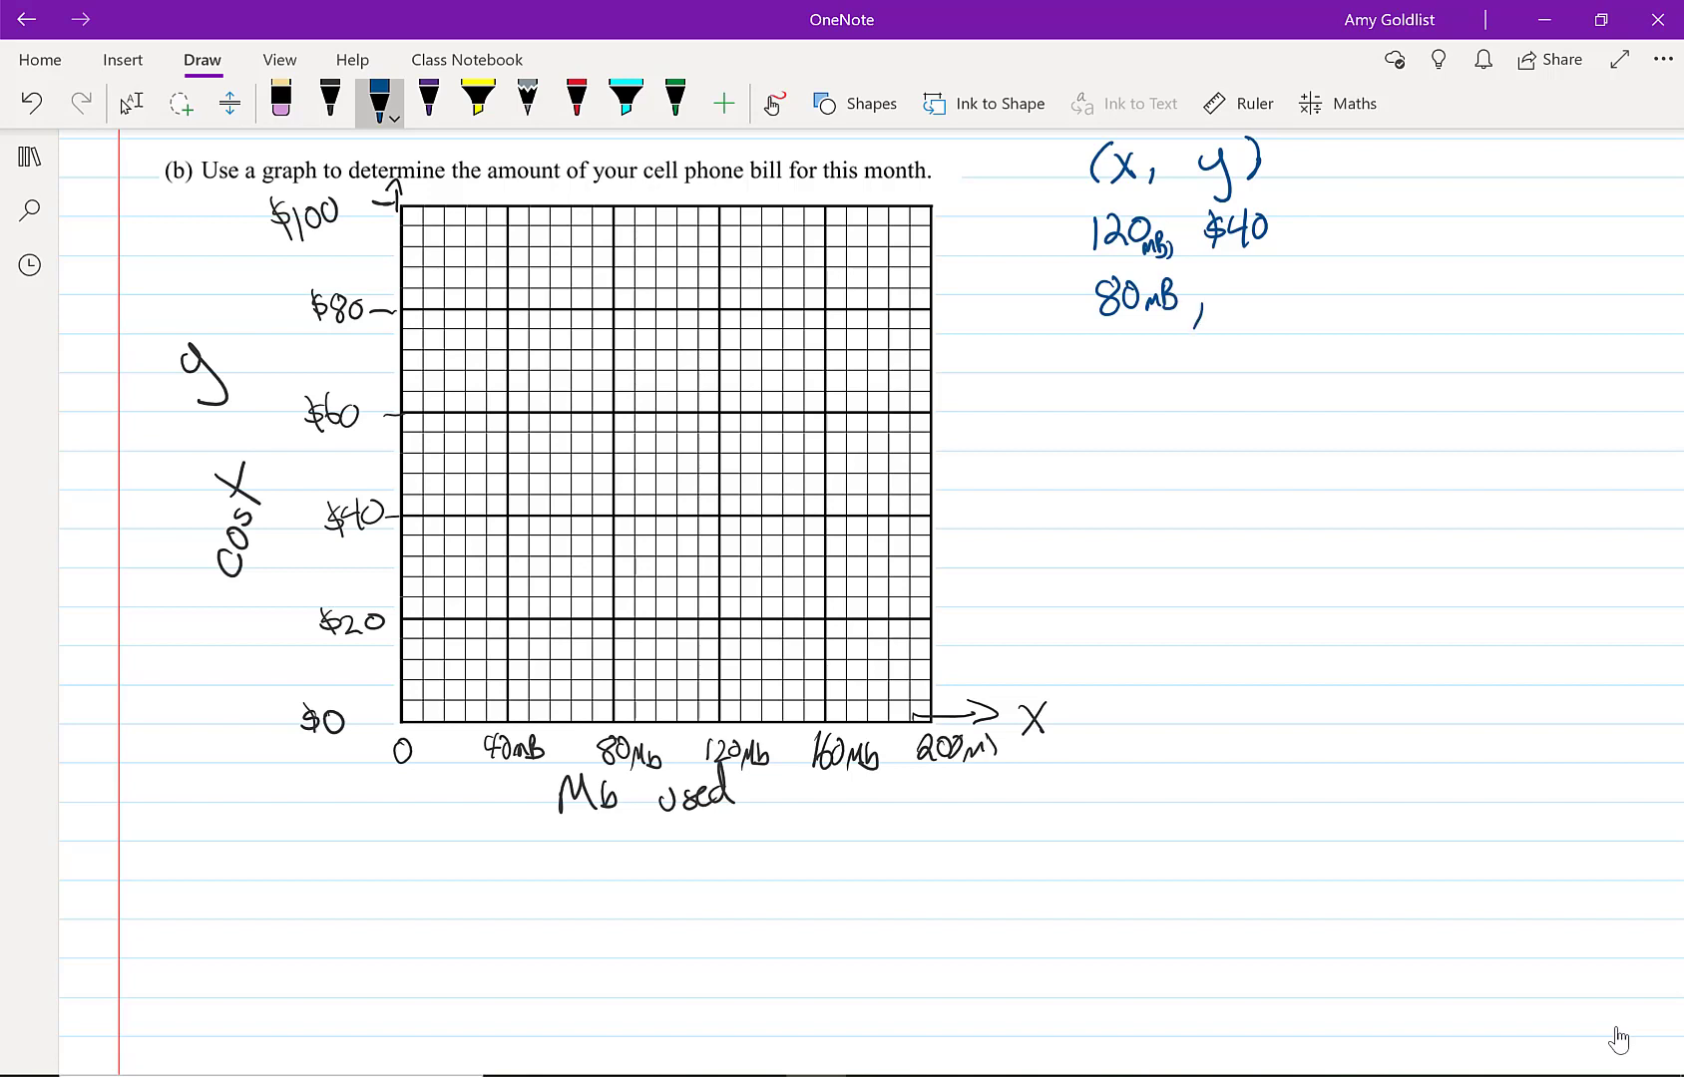
pyautogui.moveTo(1245, 268); pyautogui.dragTo(1231, 304)
pyautogui.moveTo(1247, 267); pyautogui.dragTo(1243, 300)
pyautogui.moveTo(1281, 262); pyautogui.dragTo(1279, 264)
# Write the third point, 200mB, $60
pyautogui.moveTo(1099, 351)
pyautogui.mouseDown()
pyautogui.moveTo(1122, 370)
pyautogui.moveTo(1145, 356)
pyautogui.mouseUp()
pyautogui.moveTo(1155, 370)
pyautogui.mouseDown()
pyautogui.moveTo(1211, 385)
pyautogui.moveTo(1247, 363)
pyautogui.mouseUp()
pyautogui.moveTo(1285, 323); pyautogui.dragTo(1272, 345)
pyautogui.moveTo(1296, 329)
pyautogui.mouseDown()
pyautogui.moveTo(1311, 339)
pyautogui.moveTo(1296, 325)
pyautogui.mouseUp()
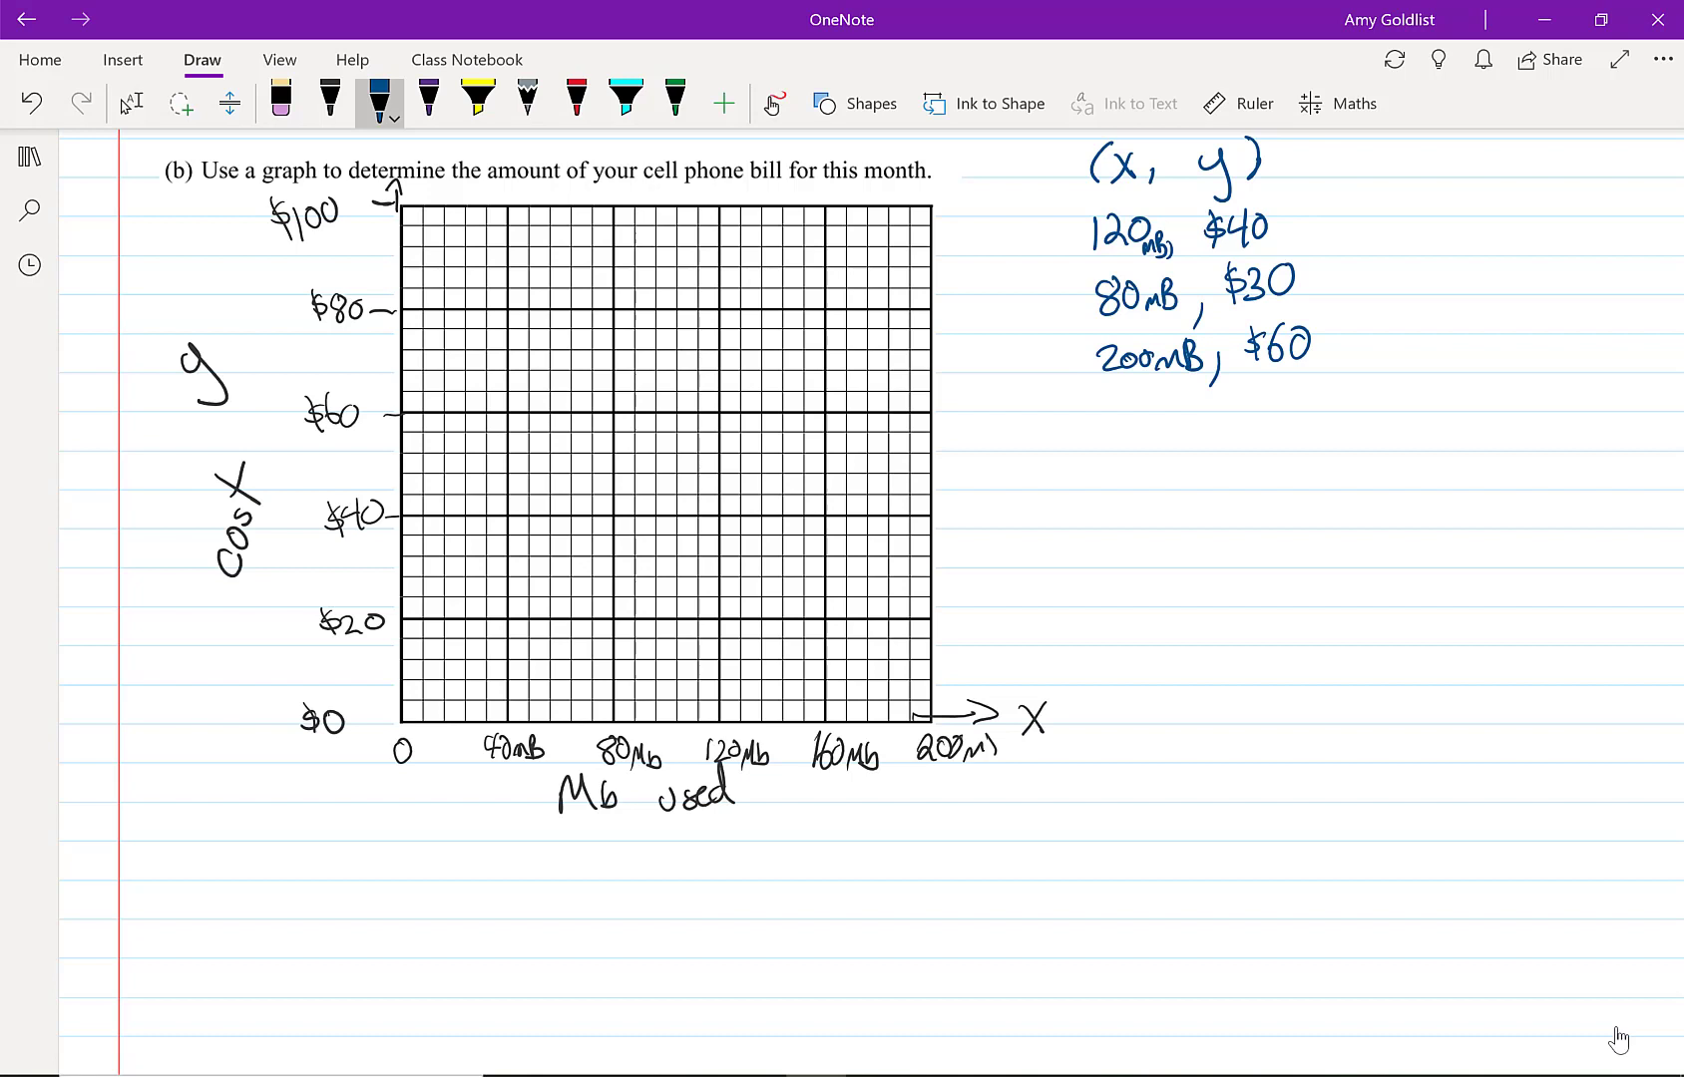
# Wrap the three points in parentheses
pyautogui.moveTo(1074, 207); pyautogui.dragTo(1062, 254)
pyautogui.moveTo(1286, 198); pyautogui.dragTo(1321, 291)
pyautogui.moveTo(1082, 263); pyautogui.dragTo(1074, 385)
pyautogui.moveTo(1341, 308); pyautogui.dragTo(1341, 369)
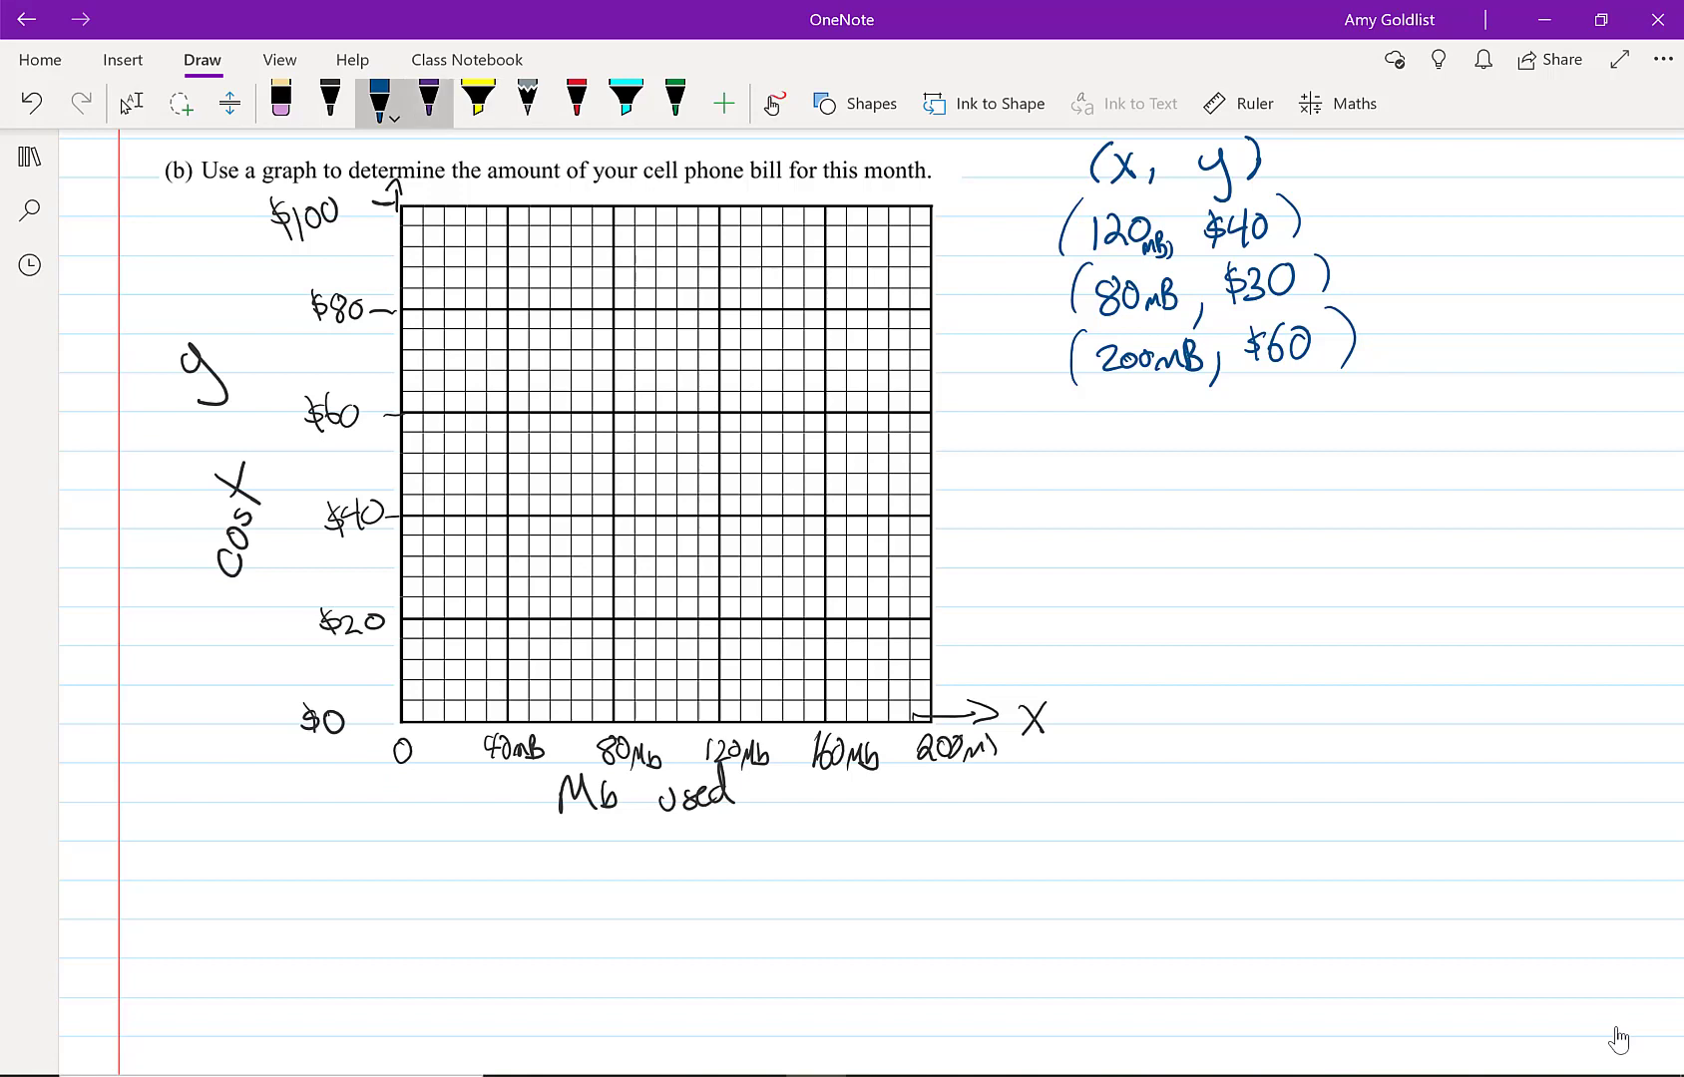
# Plot red dots at (120 MB, $40), (80 MB, $30) and (200 MB, $60)
pyautogui.click(577, 100)
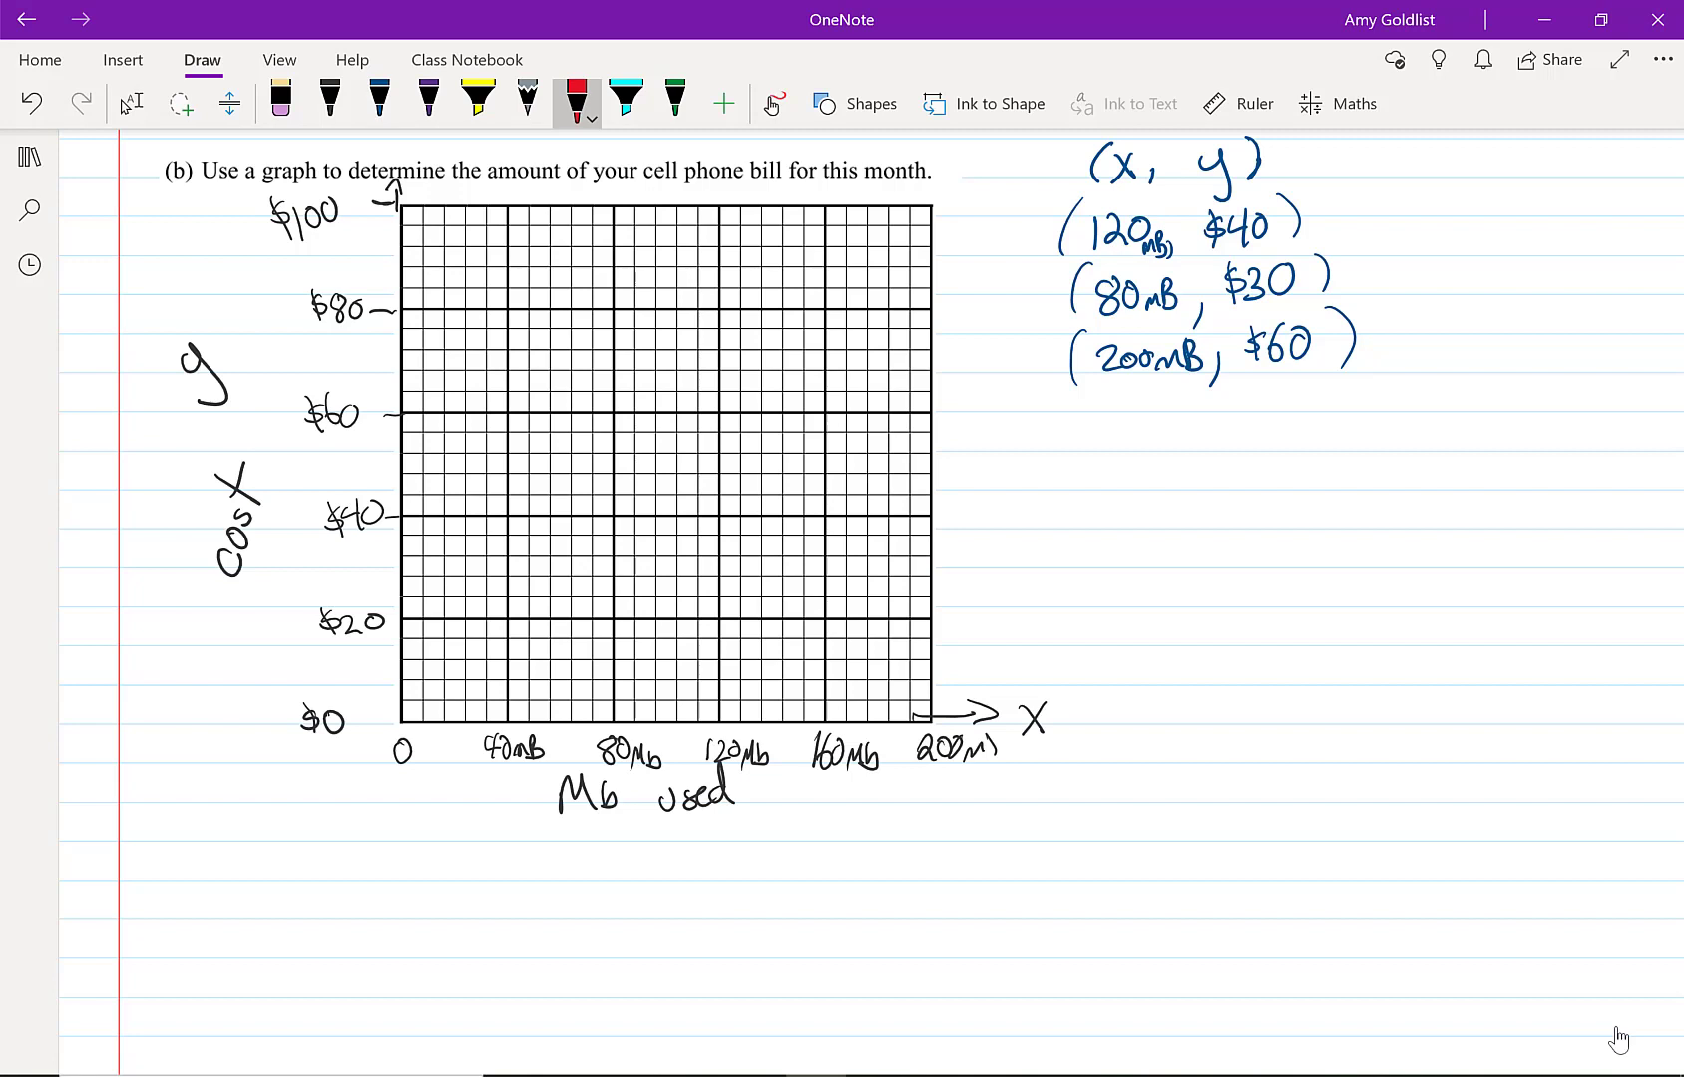
pyautogui.moveTo(709, 515); pyautogui.dragTo(722, 517)
pyautogui.moveTo(608, 567); pyautogui.dragTo(612, 569)
pyautogui.moveTo(923, 410); pyautogui.dragTo(926, 412)
# Align the ruler at 26° through the points, trace a red line, then hide the ruler
pyautogui.click(1238, 103)
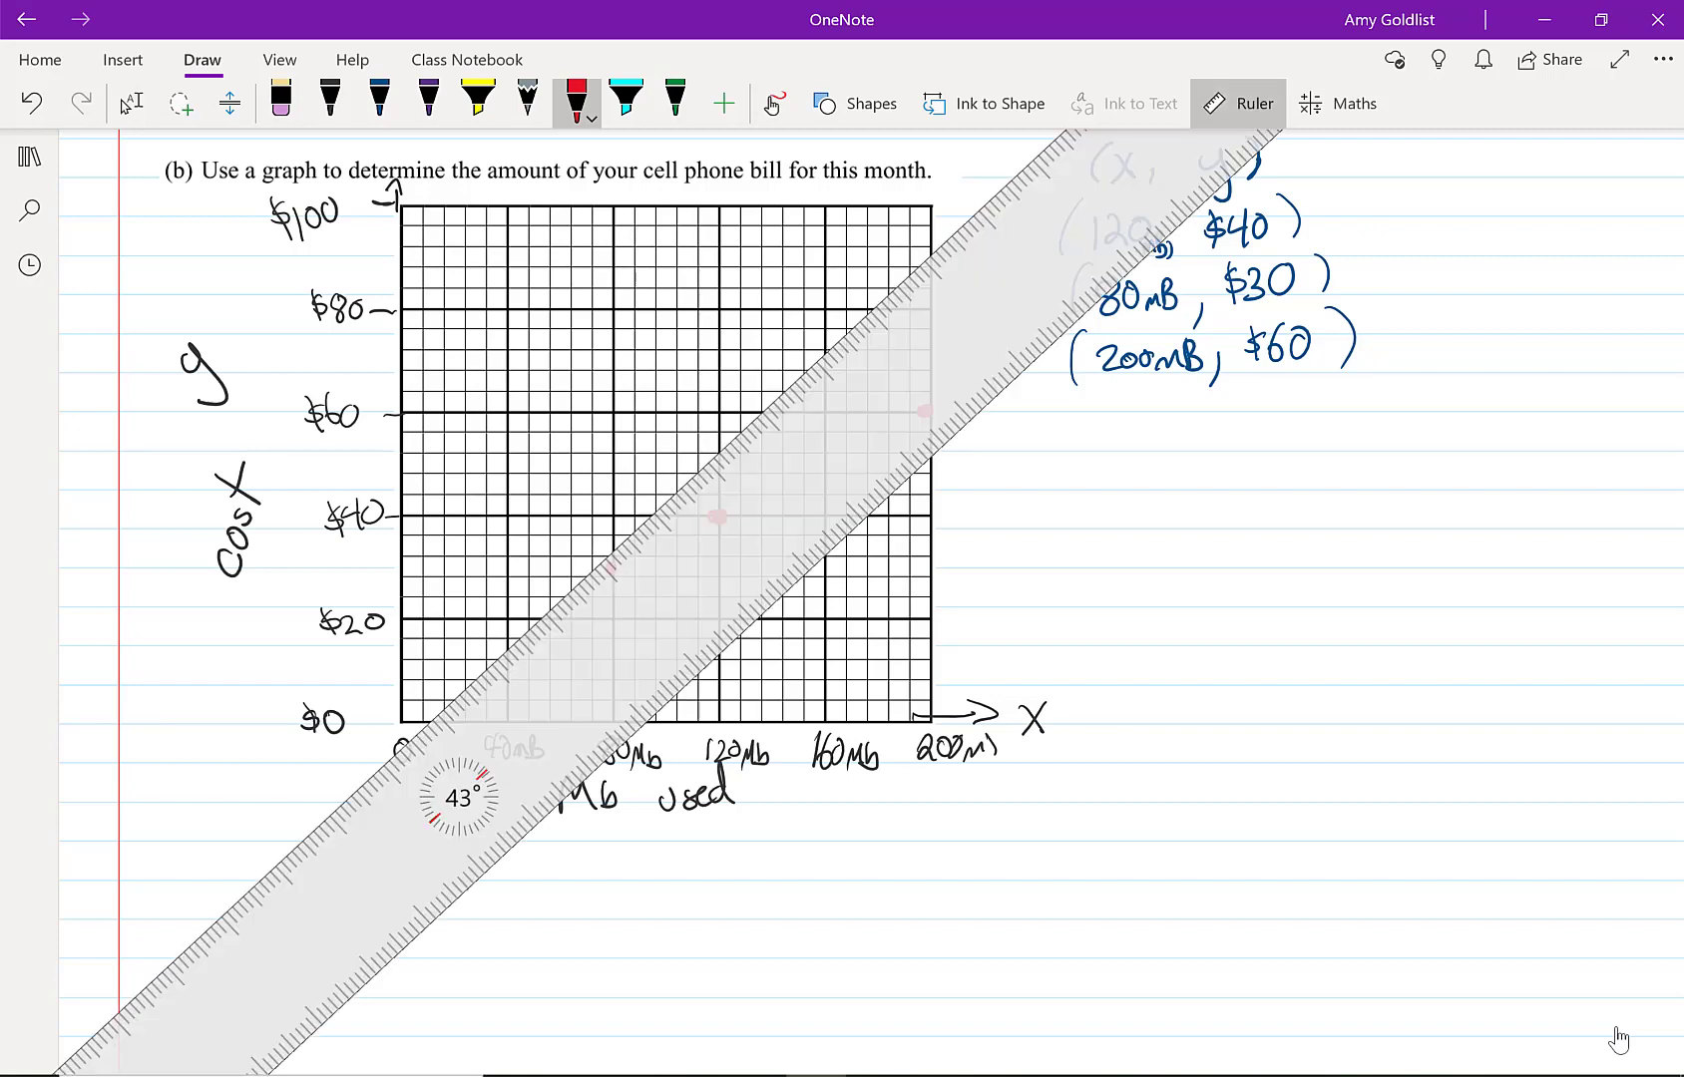
pyautogui.moveTo(699, 558); pyautogui.dragTo(741, 621)
pyautogui.click(131, 102)
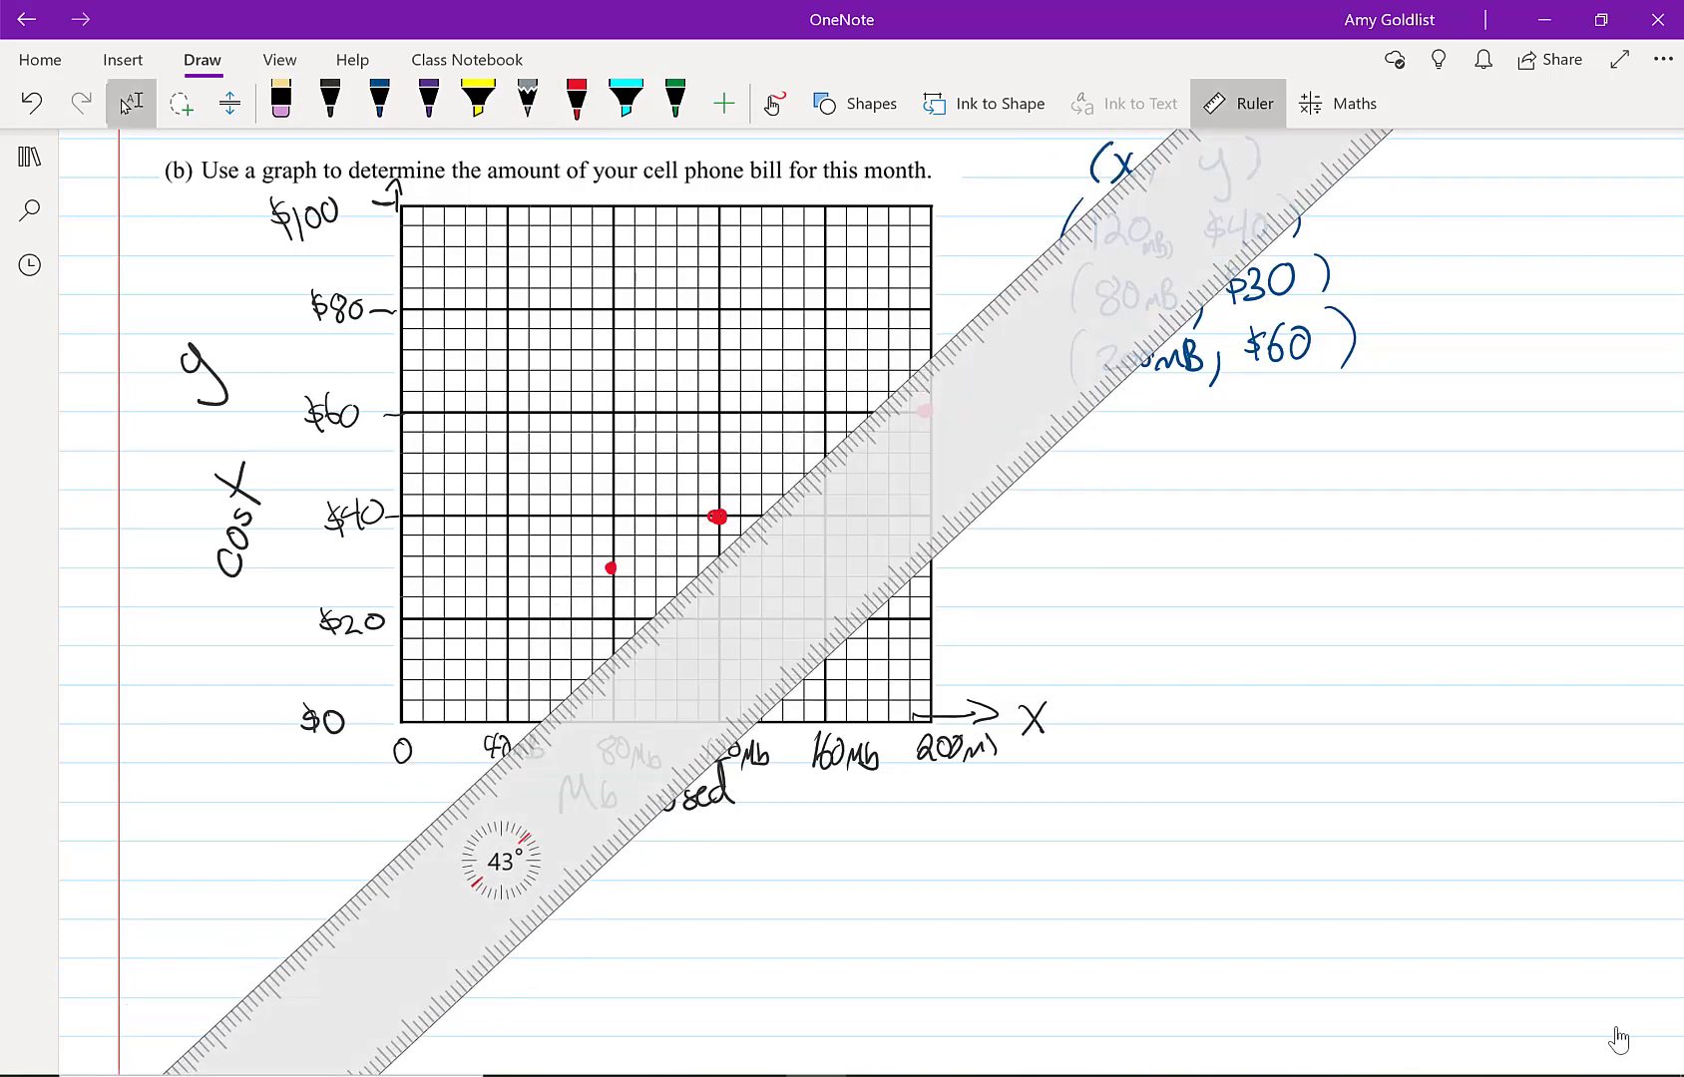
pyautogui.moveTo(502, 861); pyautogui.dragTo(724, 596)
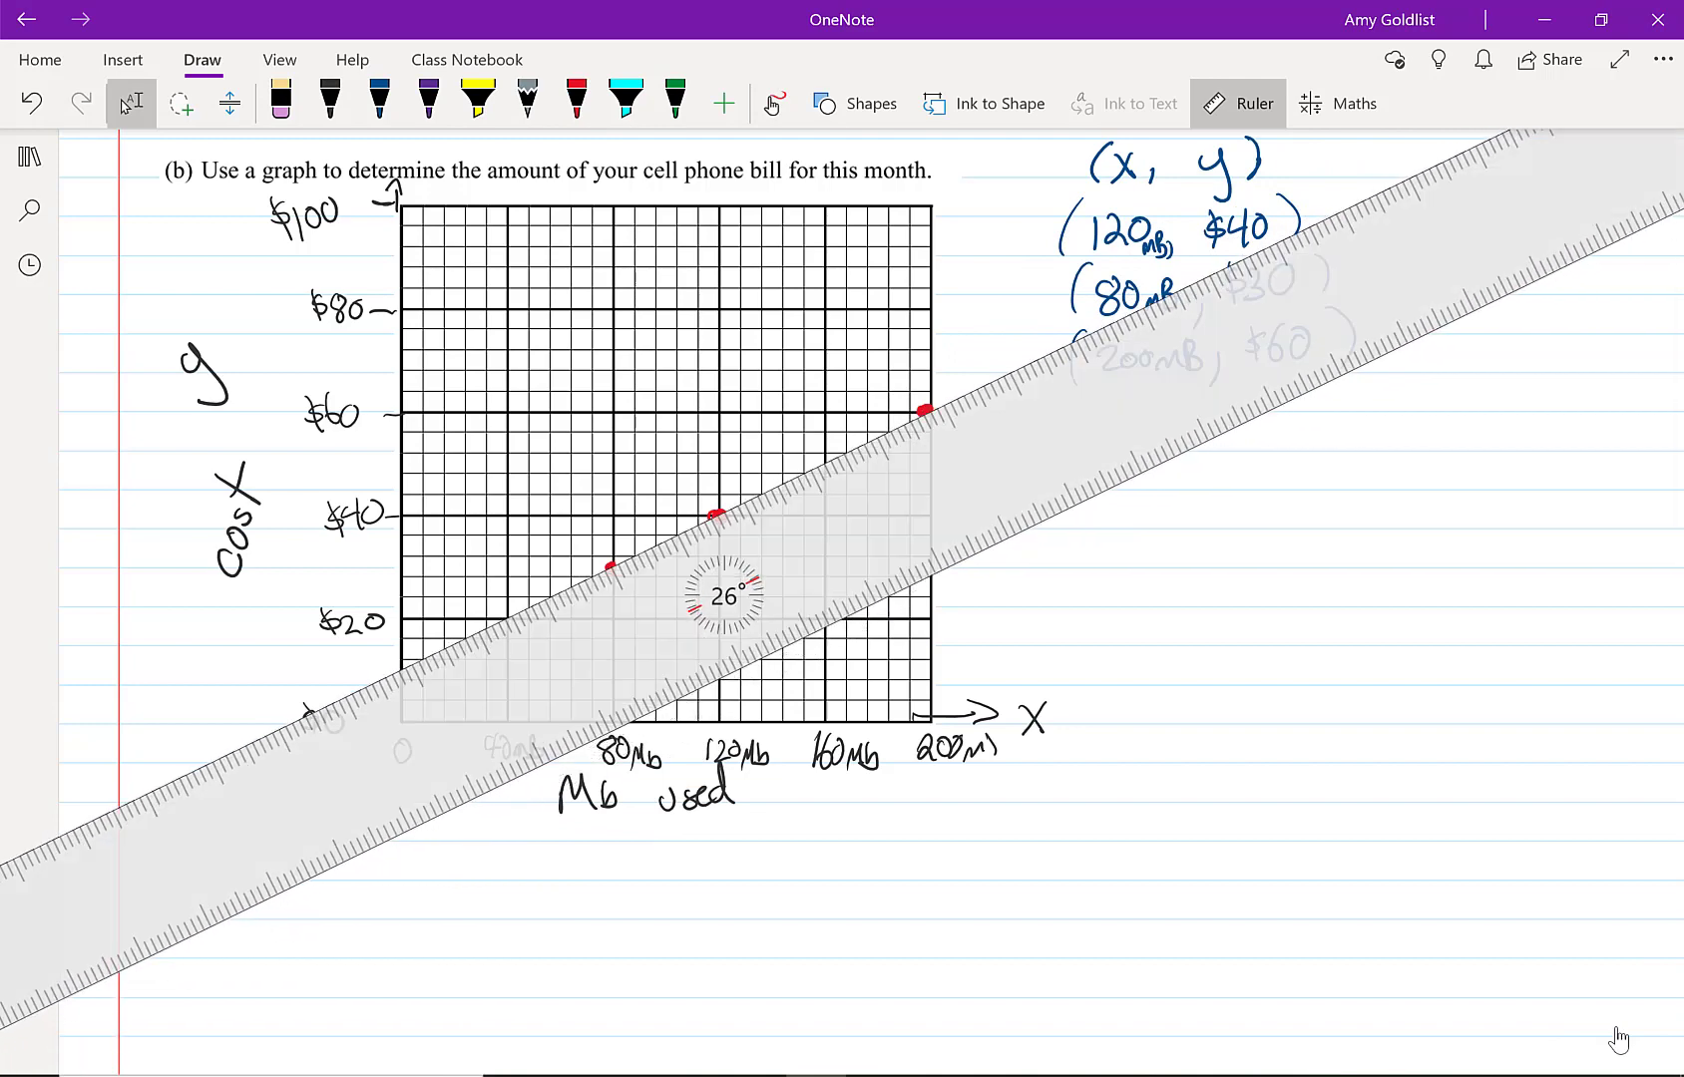
pyautogui.click(575, 100)
pyautogui.moveTo(399, 668); pyautogui.dragTo(948, 403)
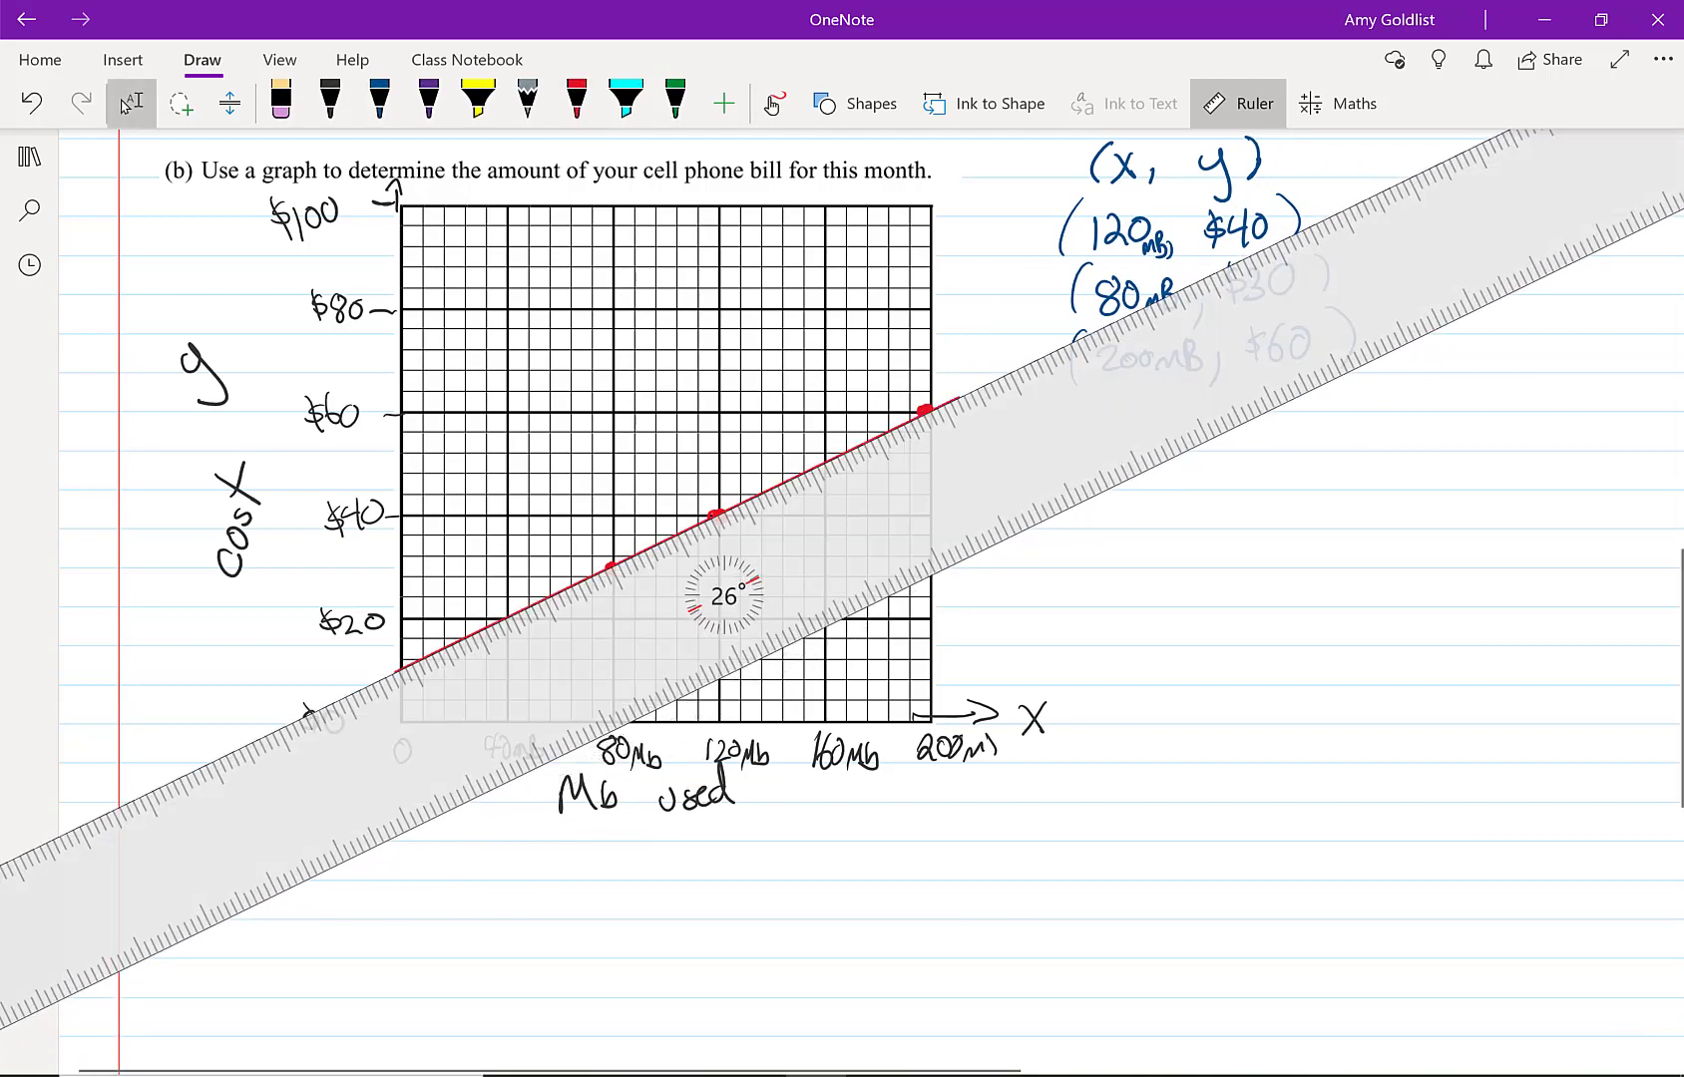
pyautogui.click(1237, 103)
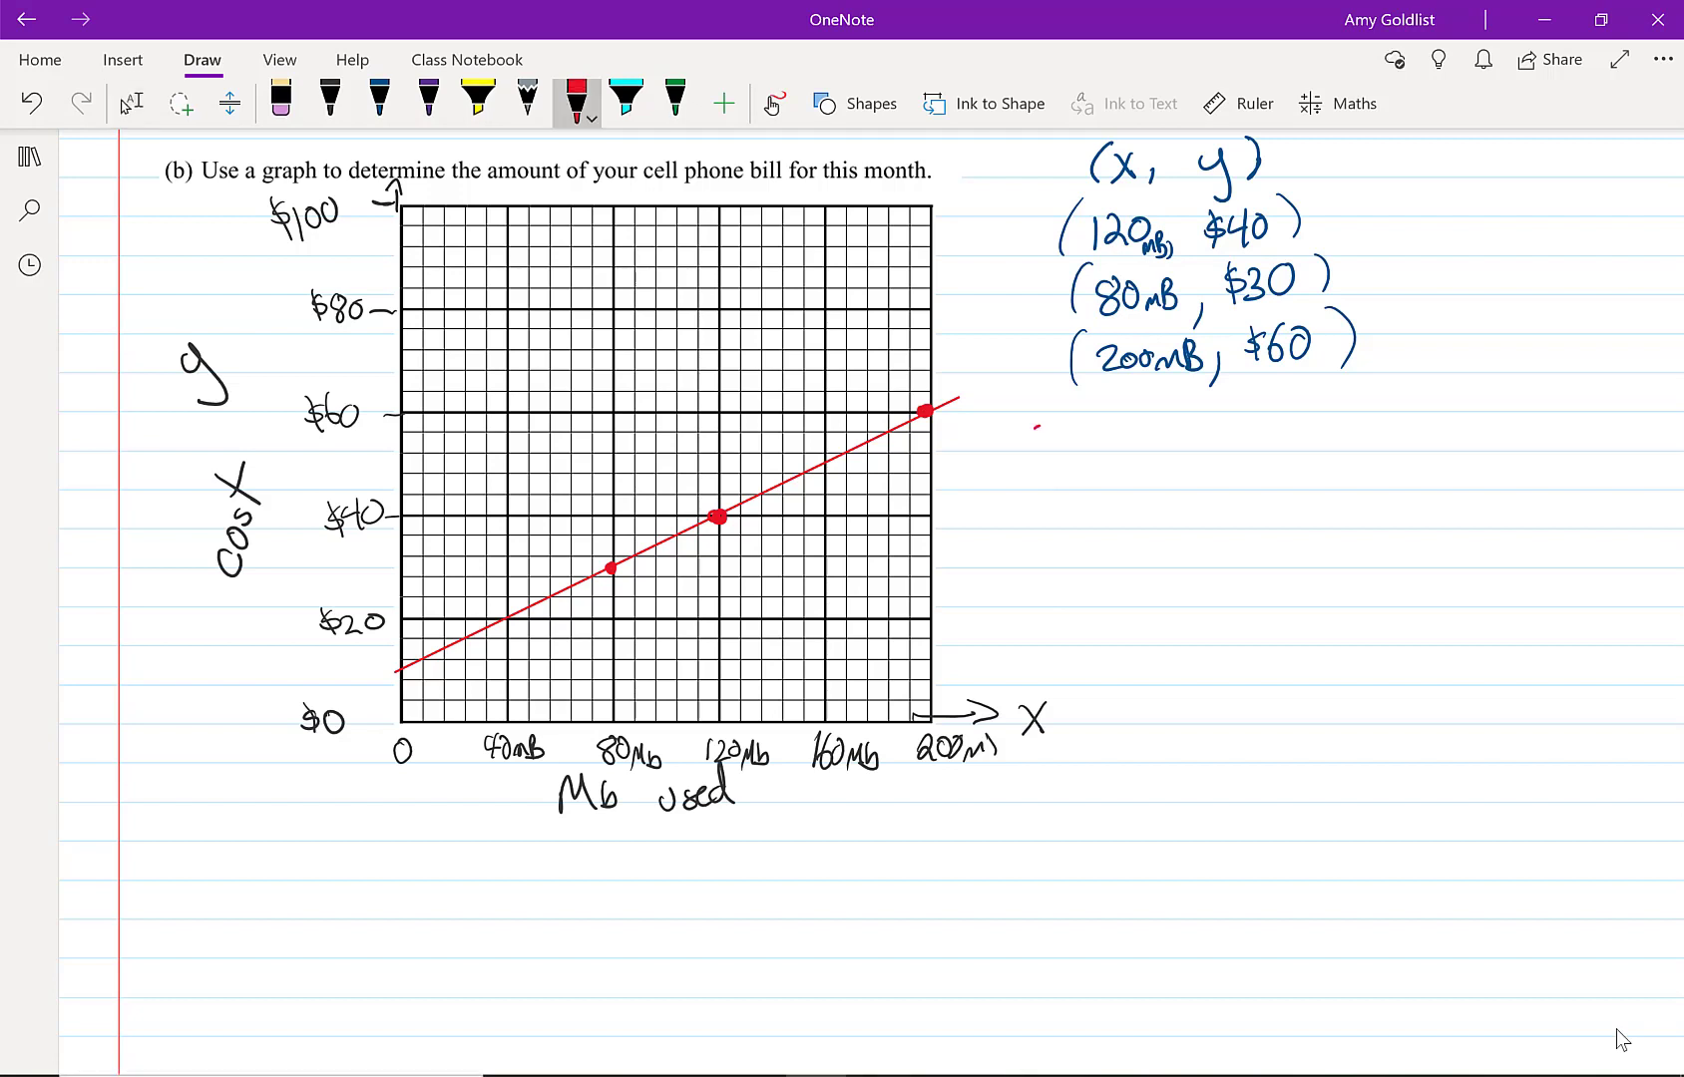
# Write 'This month, we used 160mB' in red beside the points list
pyautogui.click(576, 99)
pyautogui.moveTo(1036, 427); pyautogui.dragTo(1081, 403)
pyautogui.moveTo(1061, 411)
pyautogui.mouseDown()
pyautogui.moveTo(1060, 442)
pyautogui.moveTo(1088, 440)
pyautogui.mouseUp()
pyautogui.moveTo(1095, 422); pyautogui.dragTo(1100, 444)
pyautogui.moveTo(1141, 431); pyautogui.dragTo(1170, 442)
pyautogui.moveTo(1179, 424); pyautogui.dragTo(1204, 440)
pyautogui.moveTo(1215, 397)
pyautogui.mouseDown()
pyautogui.moveTo(1219, 441)
pyautogui.moveTo(1234, 410)
pyautogui.mouseUp()
pyautogui.moveTo(1223, 399); pyautogui.dragTo(1254, 446)
pyautogui.moveTo(1286, 420)
pyautogui.mouseDown()
pyautogui.moveTo(1287, 438)
pyautogui.moveTo(1312, 419)
pyautogui.mouseUp()
pyautogui.moveTo(1307, 434); pyautogui.dragTo(1357, 435)
pyautogui.moveTo(1372, 419)
pyautogui.mouseDown()
pyautogui.moveTo(1361, 440)
pyautogui.moveTo(1381, 437)
pyautogui.mouseUp()
pyautogui.moveTo(1401, 391)
pyautogui.mouseDown()
pyautogui.moveTo(1402, 439)
pyautogui.moveTo(1487, 411)
pyautogui.moveTo(1523, 444)
pyautogui.mouseUp()
pyautogui.moveTo(1539, 399); pyautogui.dragTo(1541, 444)
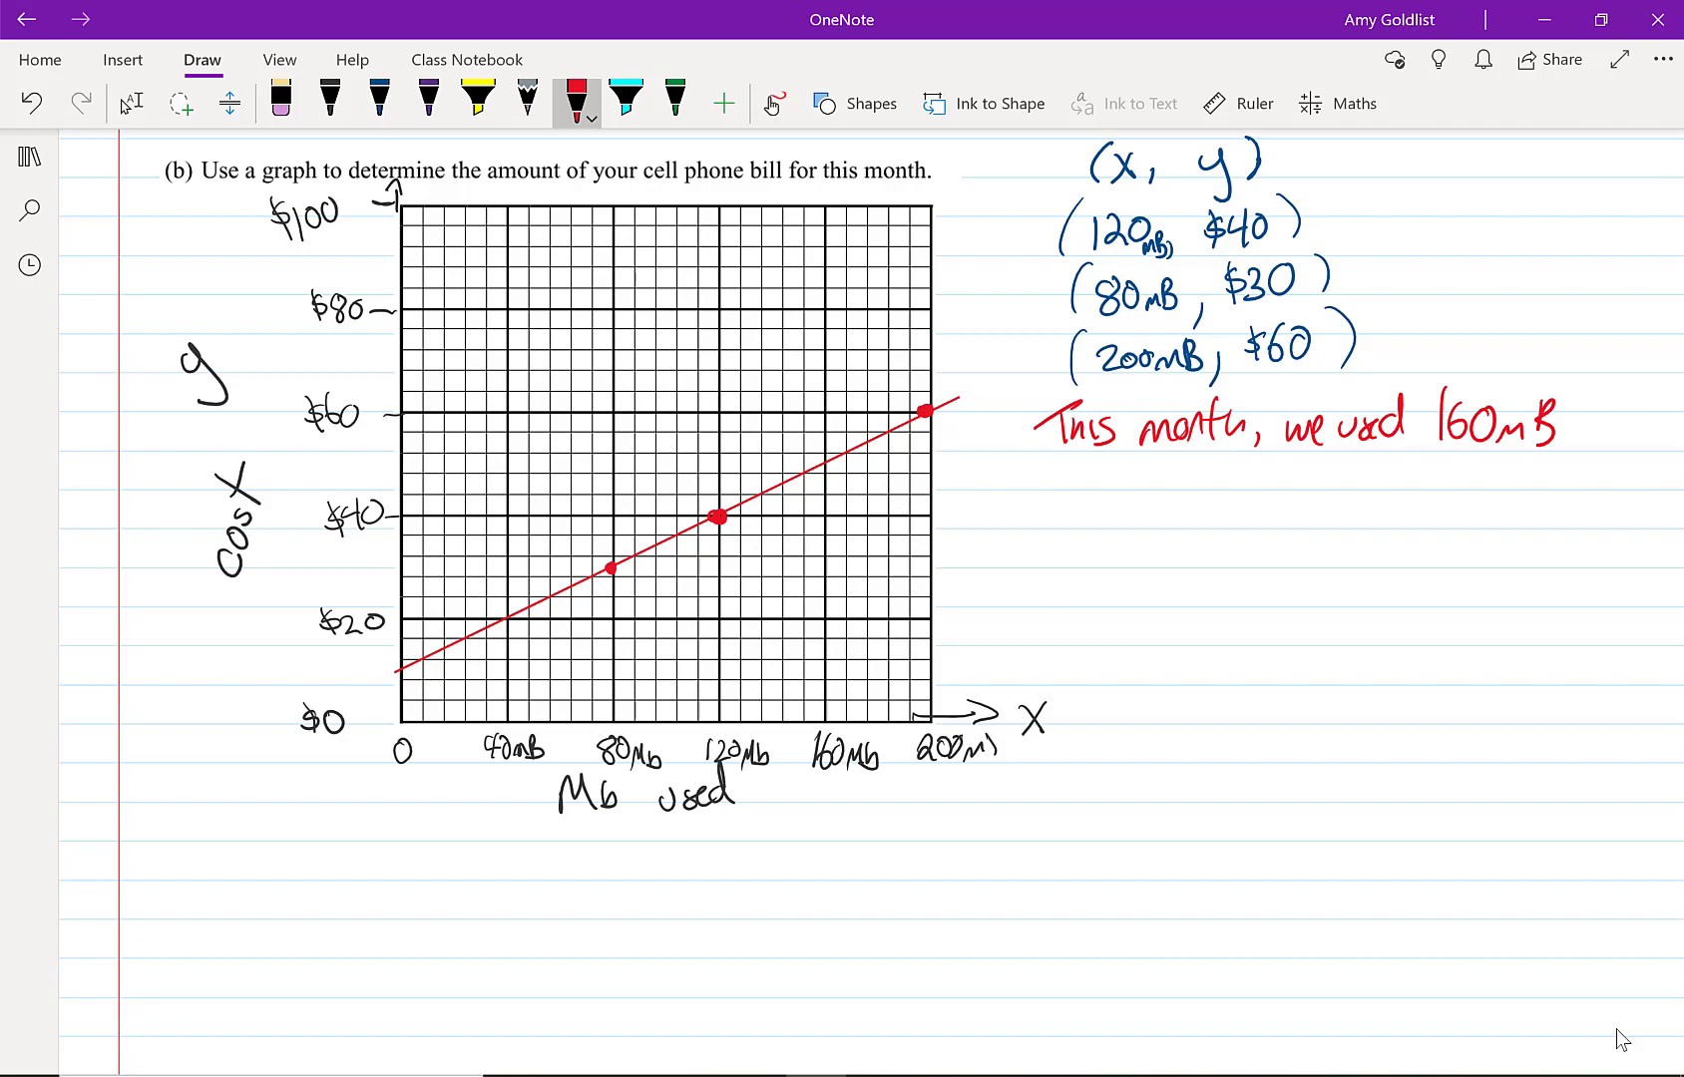
# Underline 160Mb on the x-axis and highlight the line at 160 MB in yellow
pyautogui.moveTo(819, 782); pyautogui.dragTo(860, 777)
pyautogui.click(478, 99)
pyautogui.moveTo(821, 447); pyautogui.dragTo(822, 475)
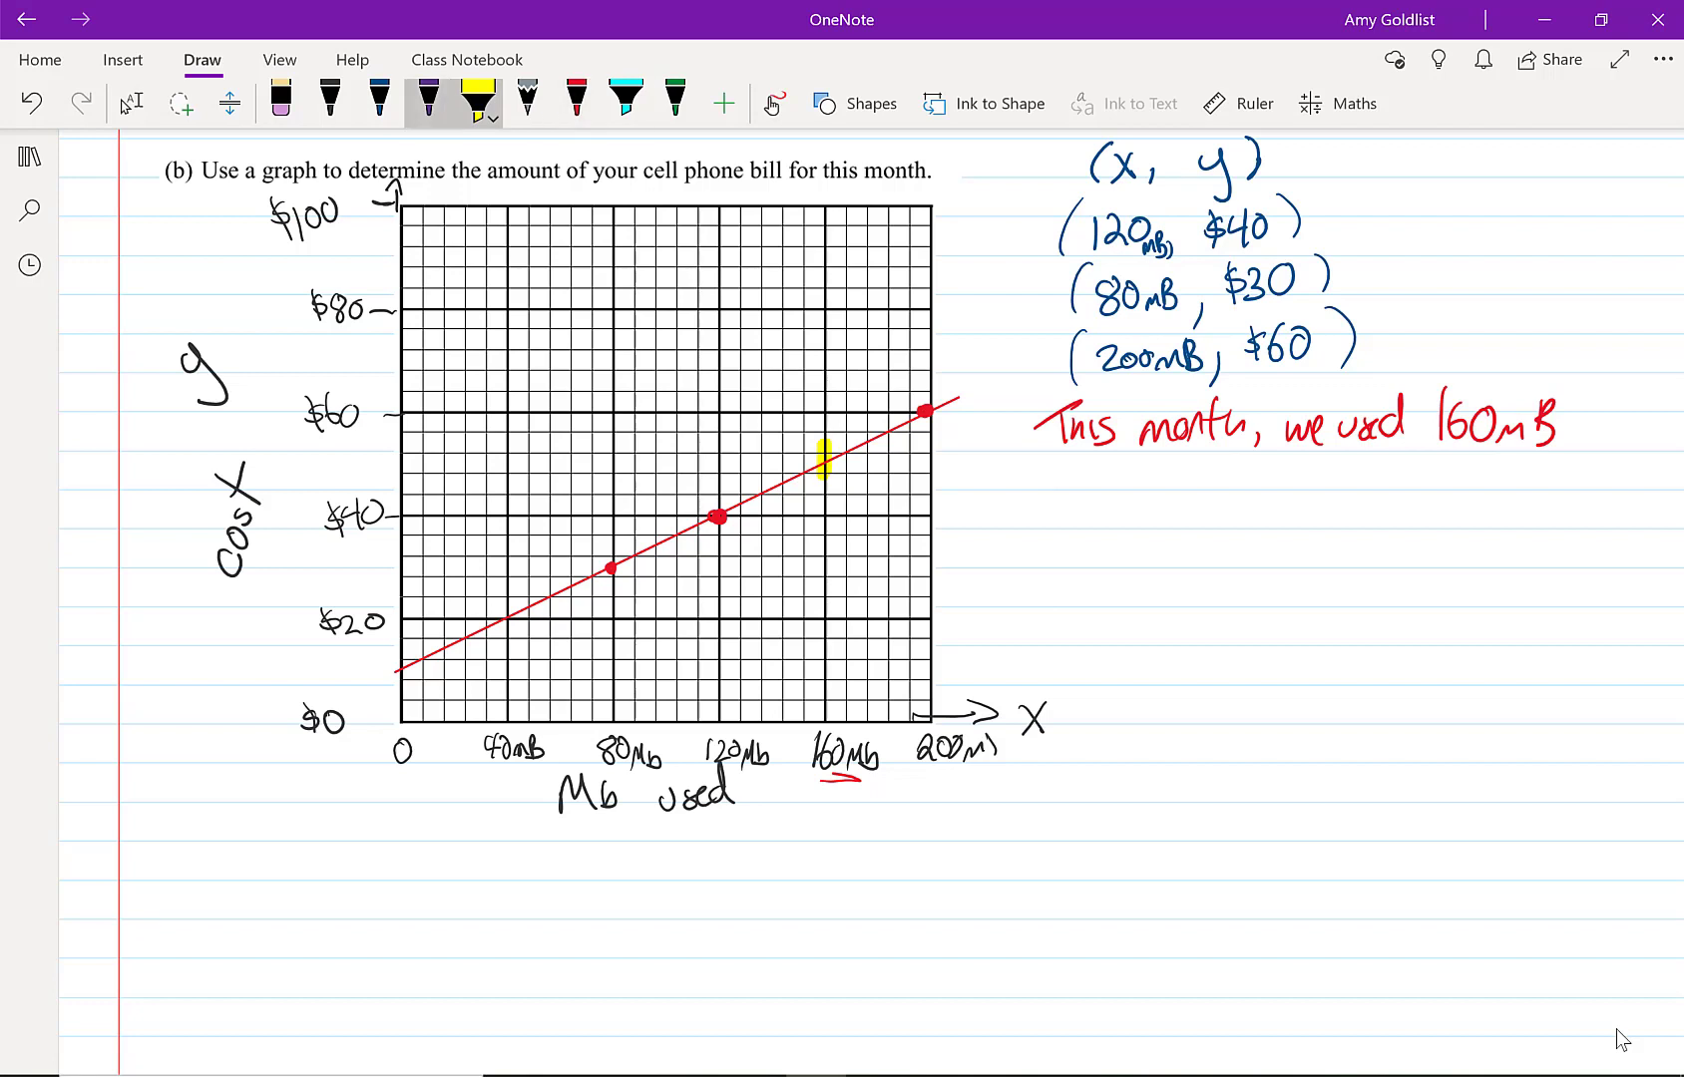
# Write the bill estimate '≈ $50' in dark blue below the note
pyautogui.click(379, 99)
pyautogui.moveTo(1142, 483)
pyautogui.mouseDown()
pyautogui.moveTo(1181, 471)
pyautogui.moveTo(1178, 496)
pyautogui.mouseUp()
pyautogui.moveTo(1228, 478); pyautogui.dragTo(1200, 507)
pyautogui.moveTo(1212, 467)
pyautogui.mouseDown()
pyautogui.moveTo(1206, 517)
pyautogui.moveTo(1241, 488)
pyautogui.moveTo(1237, 512)
pyautogui.mouseUp()
pyautogui.moveTo(1289, 466); pyautogui.dragTo(1295, 466)
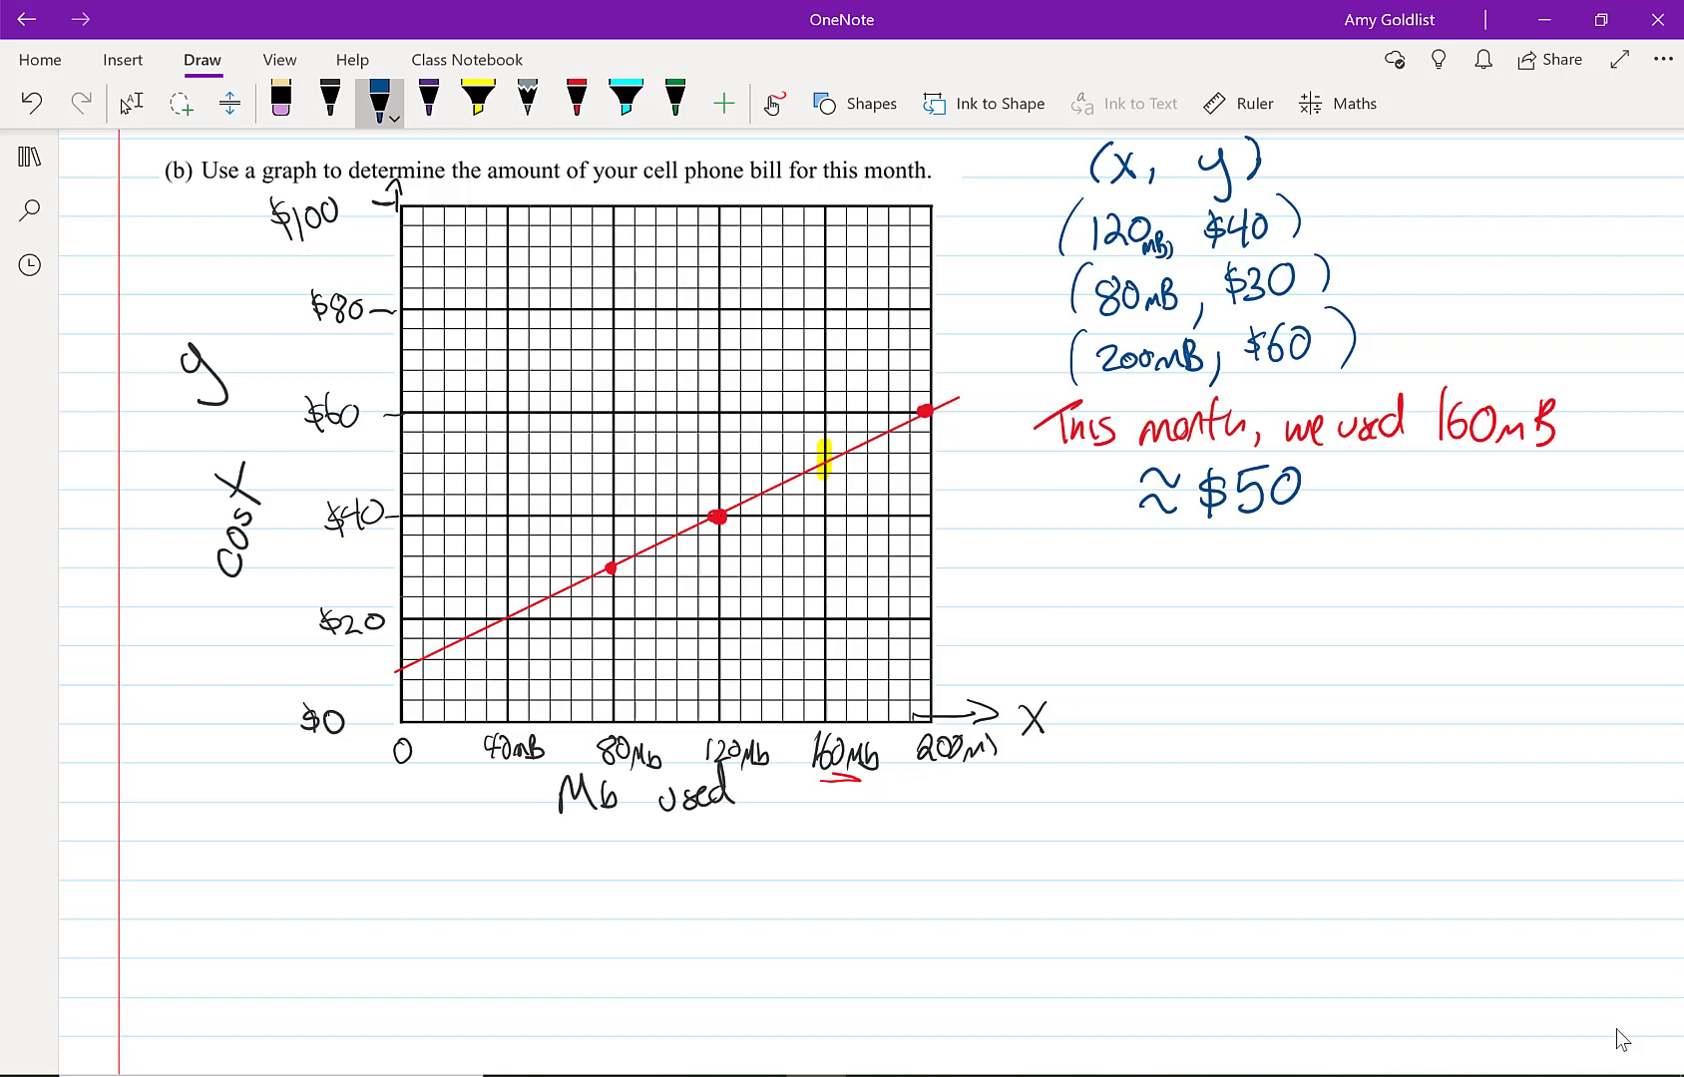